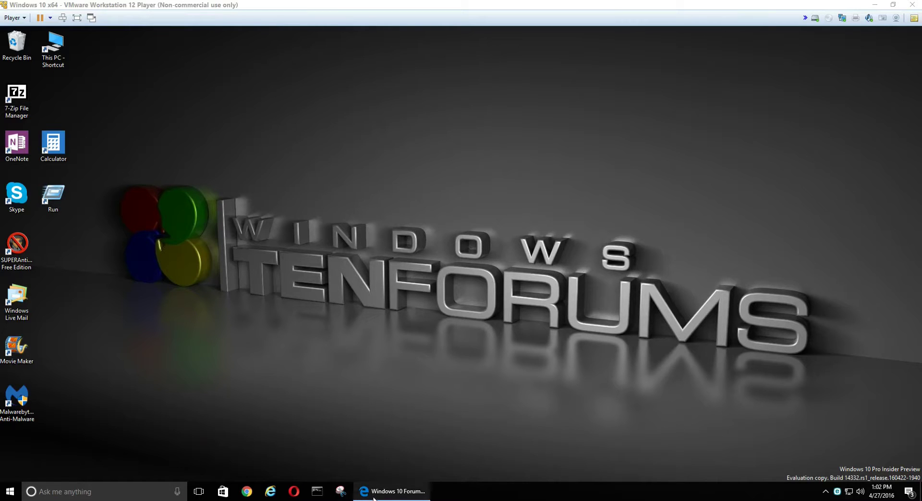
Step: Close Microsoft Edge with both forum tabs using Close all, leaving the desktop visible
left_click(356, 437)
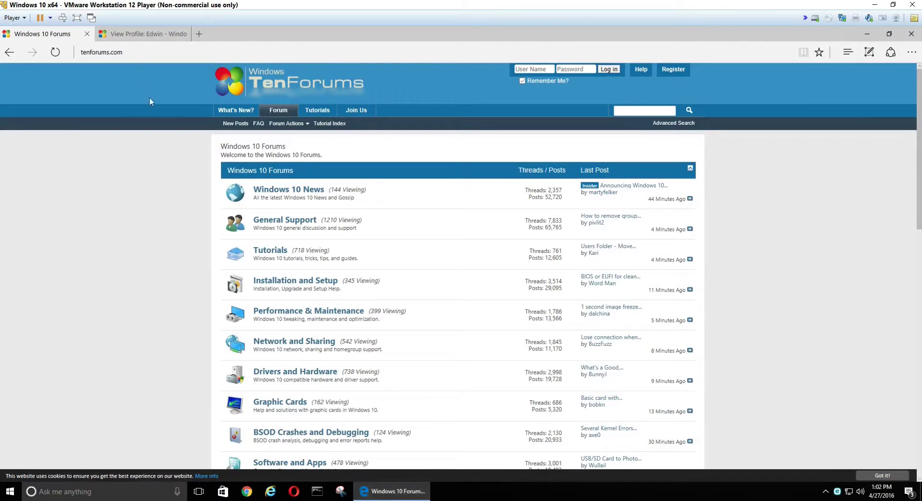
left_click(147, 35)
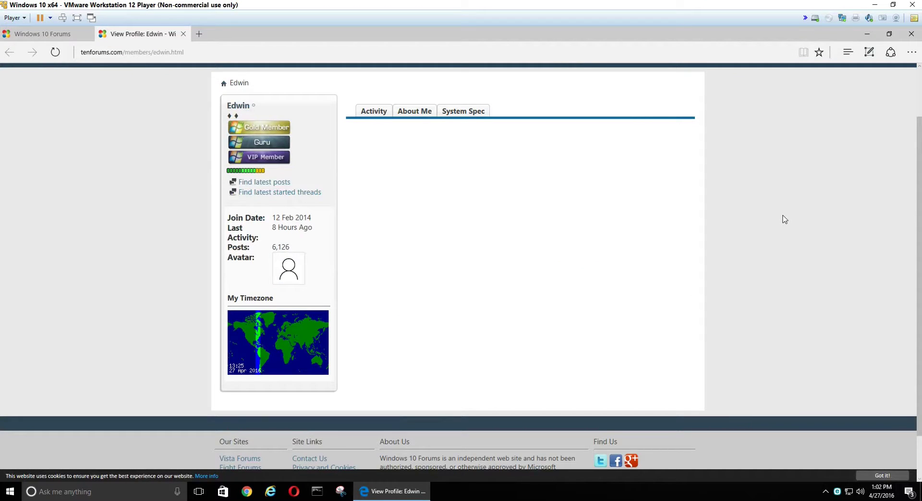
left_click(913, 35)
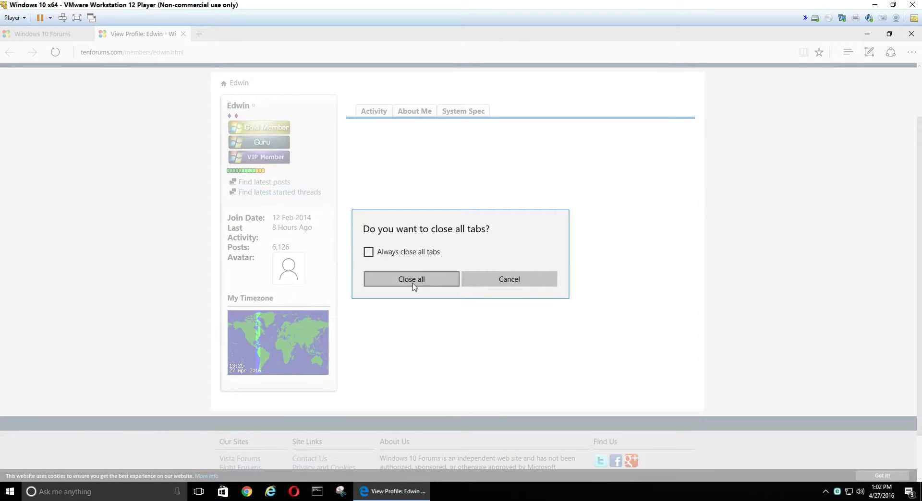
left_click(412, 283)
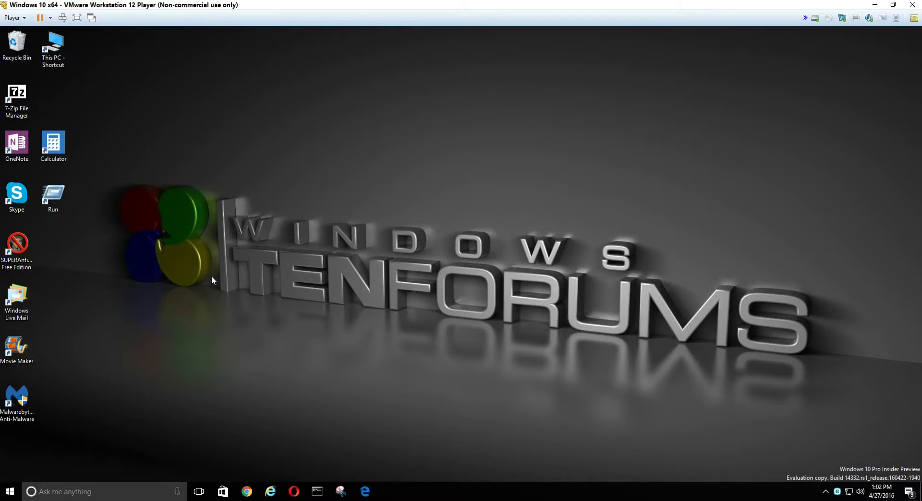
Step: Create a folder named 'Windows Desktop Shortcuts' on Local Disk (C:) via This PC
double_click(55, 59)
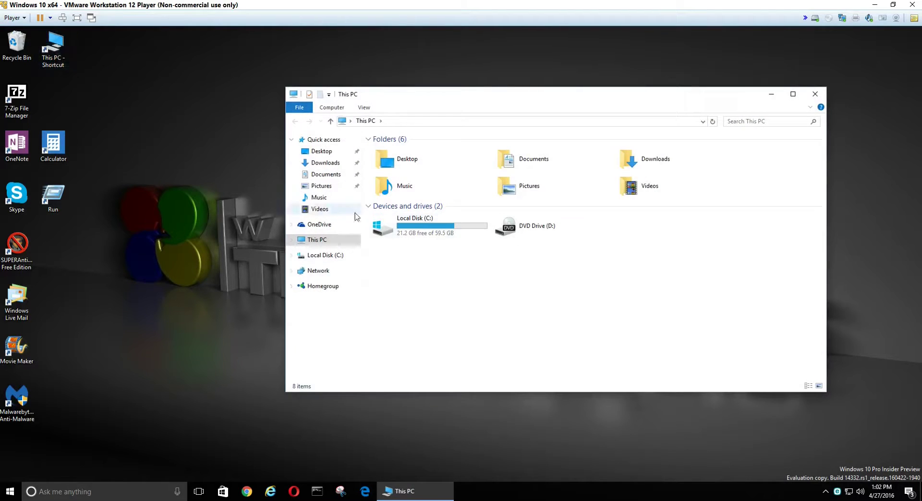
double_click(407, 224)
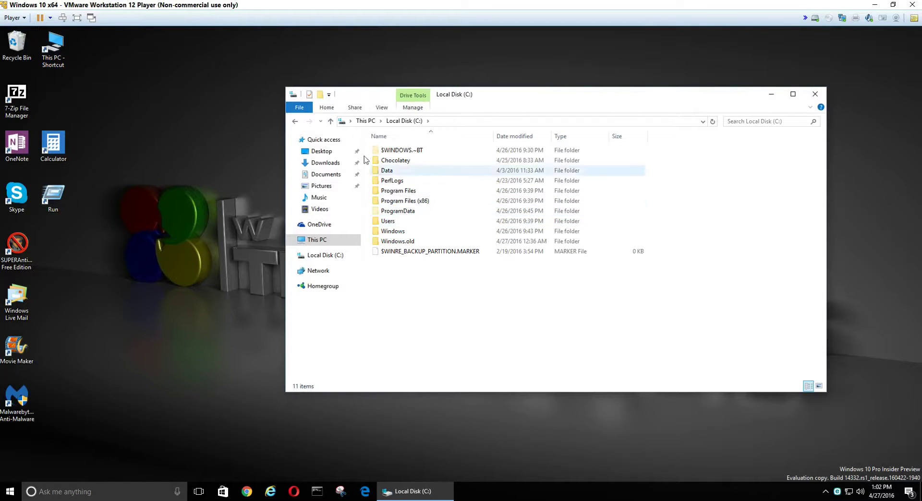
left_click(320, 94)
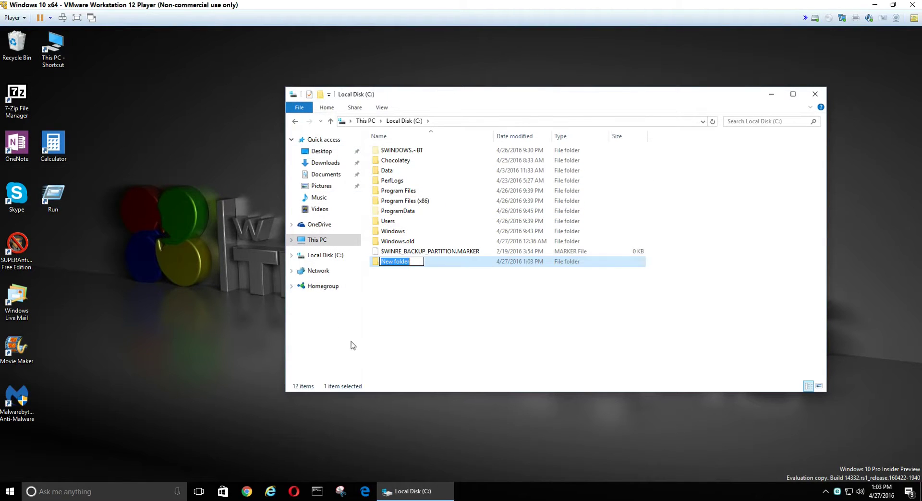
type("Windows Desktop Sho")
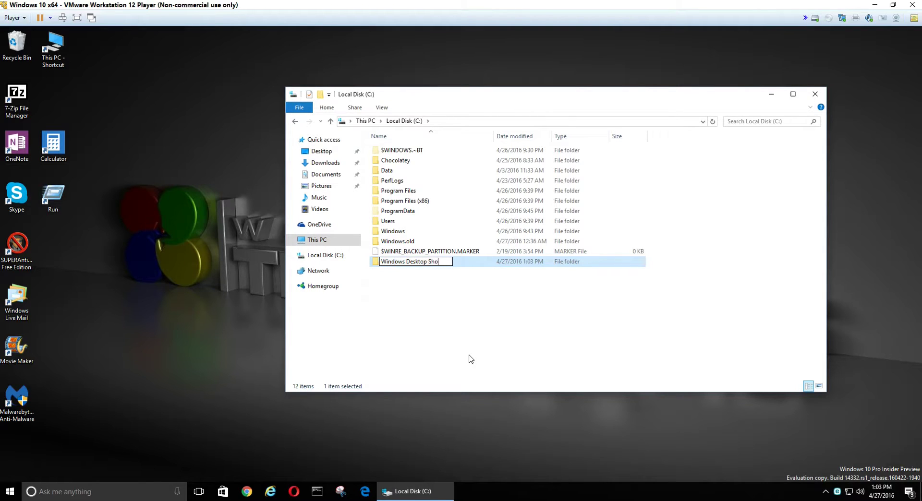
type("rtcuts")
key("Return")
Step: Move the nine desktop shortcuts, 7-Zip File Manager through Malwarebytes, into that folder, then close Explorer
left_click(471, 359)
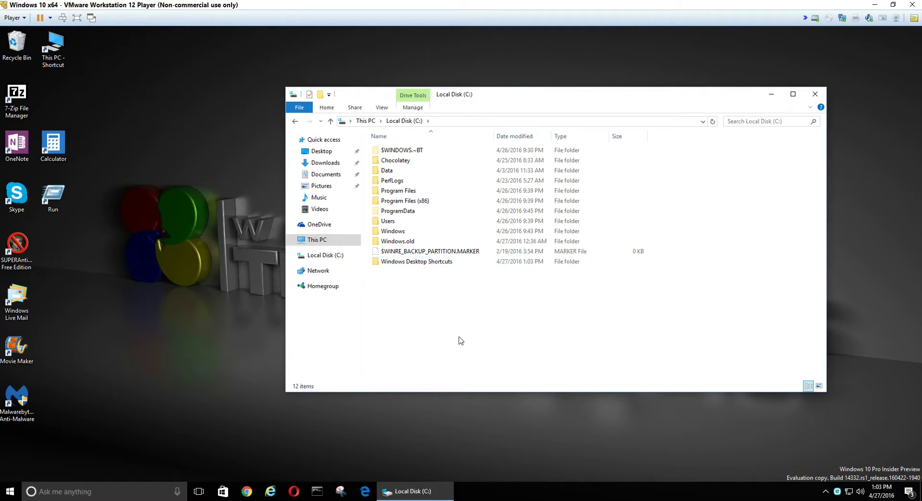
left_click(445, 265)
double_click(446, 264)
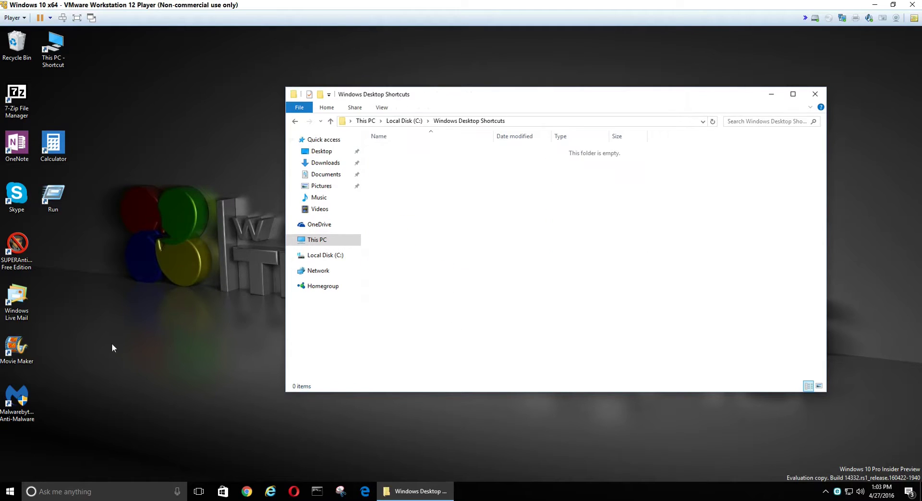
left_click(19, 113)
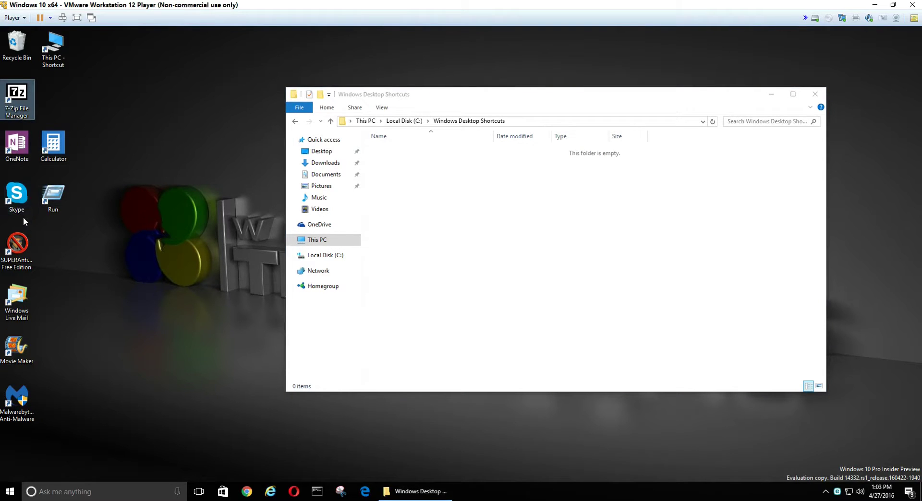
left_click(17, 413, "shift")
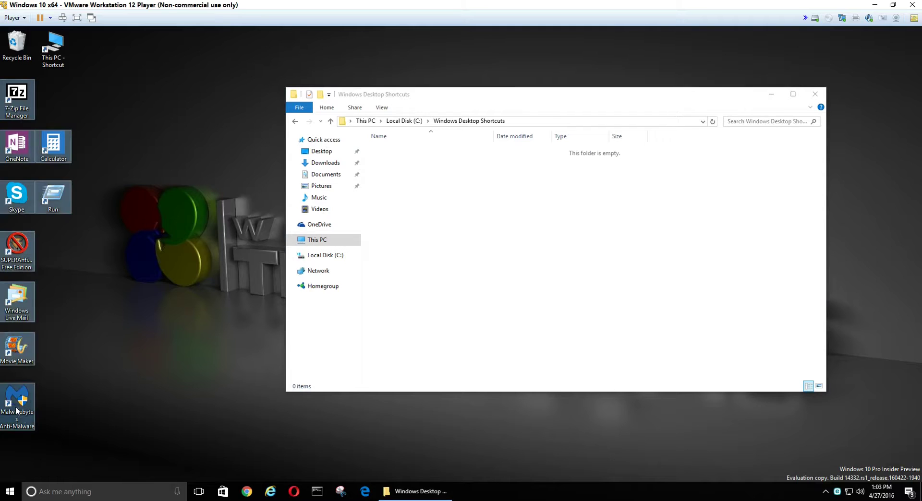
left_click_drag(17, 266, 464, 240)
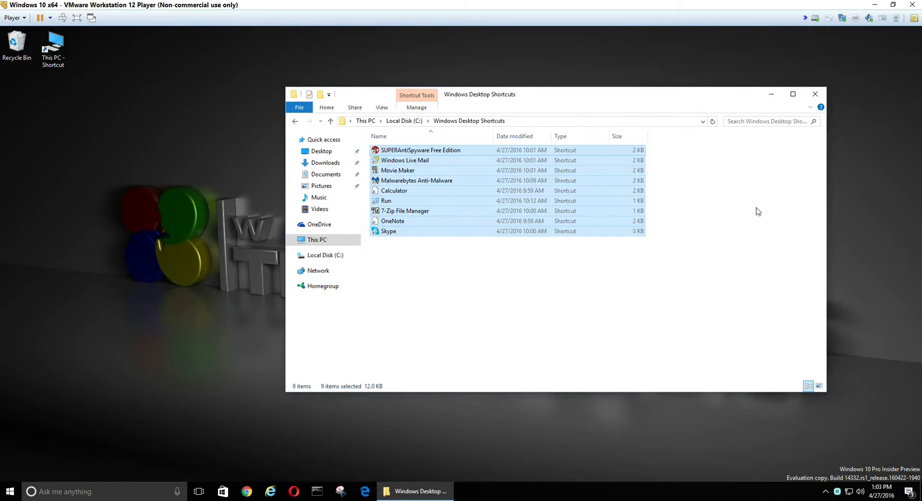
left_click(809, 96)
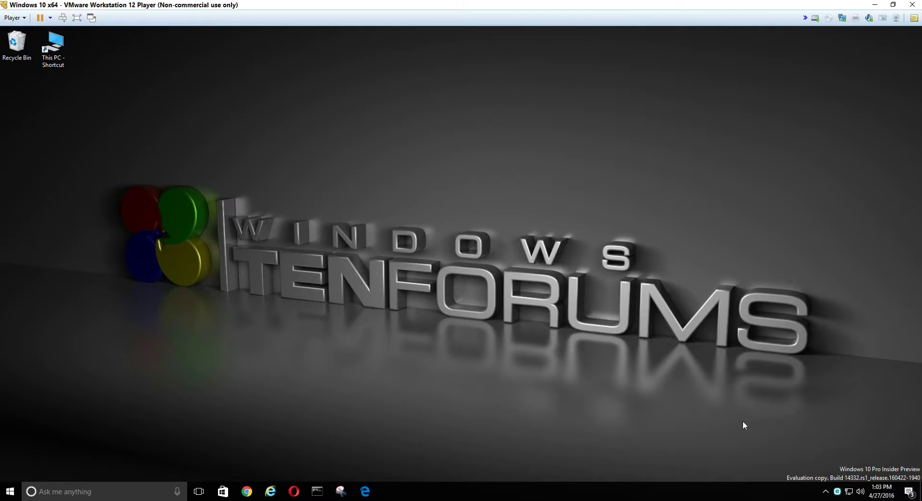
Step: Unlock the taskbar and add a new toolbar pointing to C:\Windows Desktop Shortcuts
right_click(756, 488)
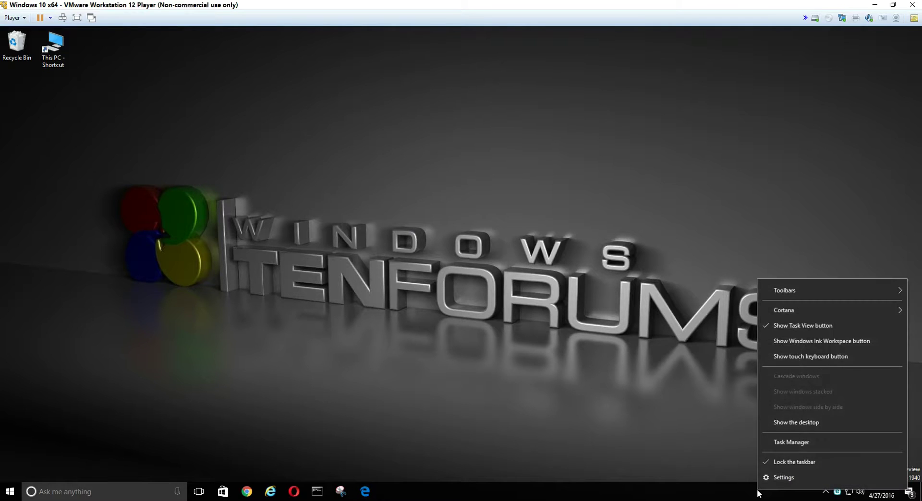
left_click(765, 465)
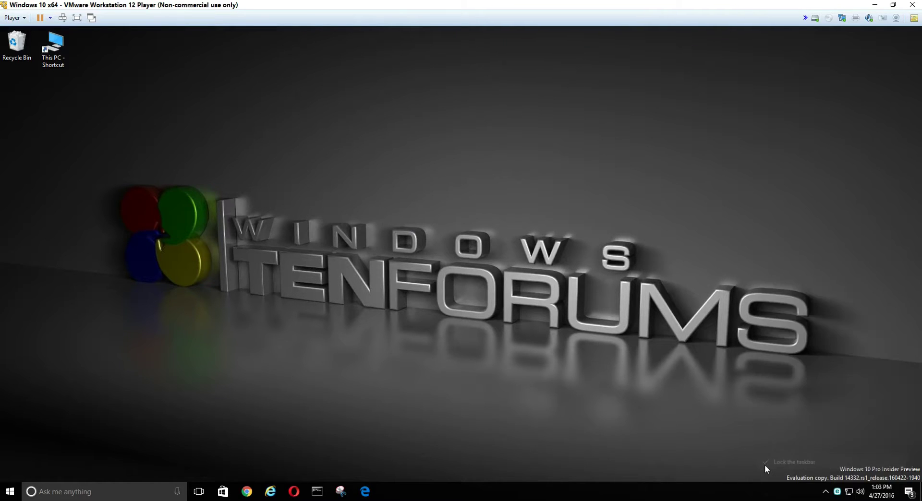
right_click(757, 490)
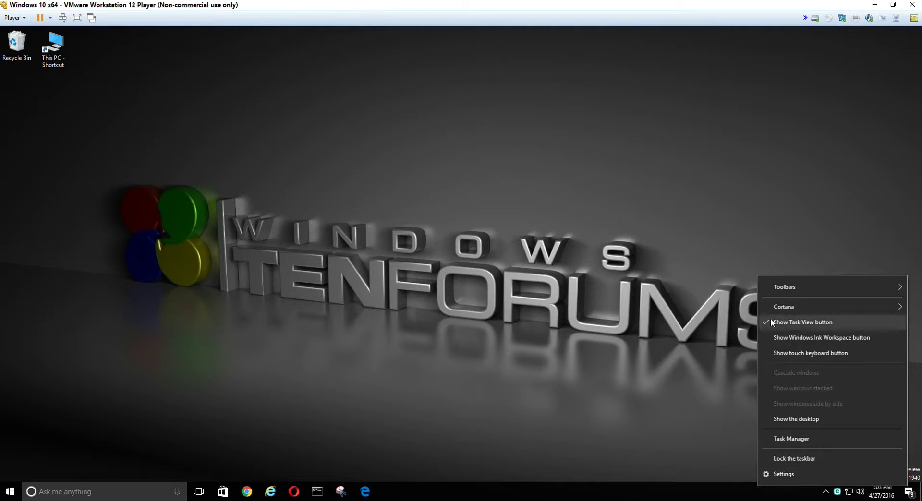
mouse_move(792, 288)
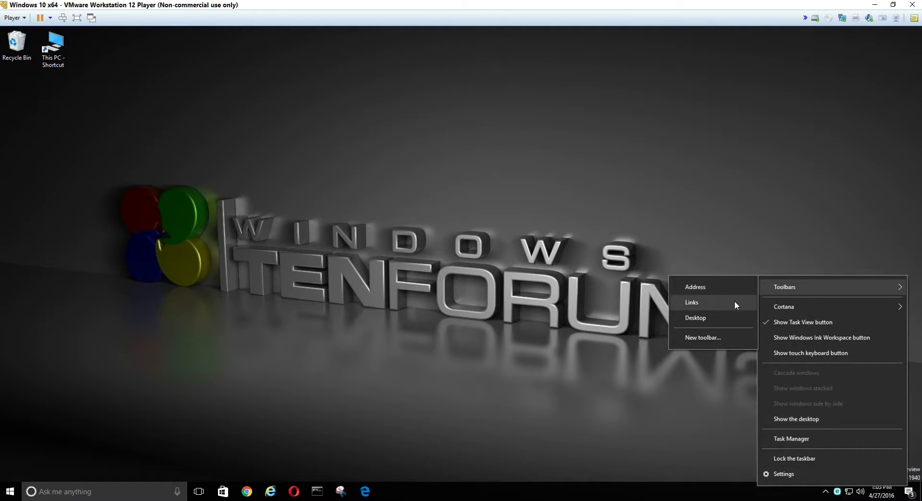
left_click(718, 337)
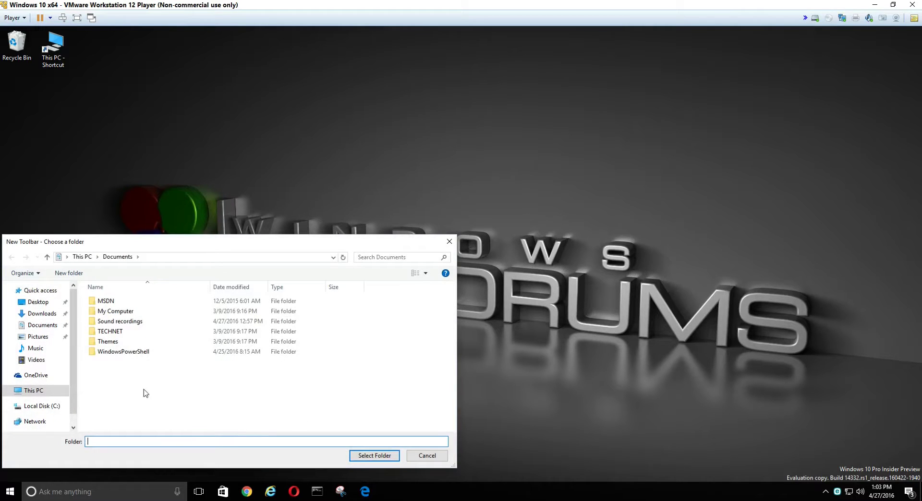
left_click(51, 393)
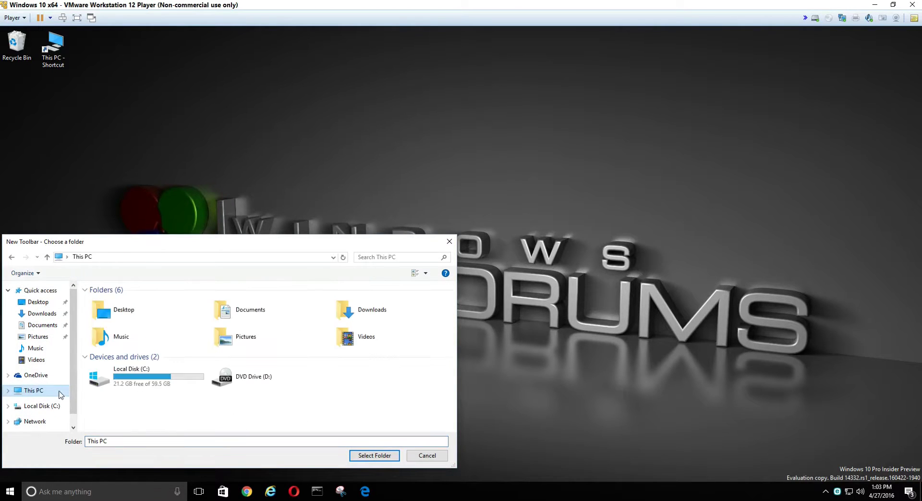
double_click(145, 379)
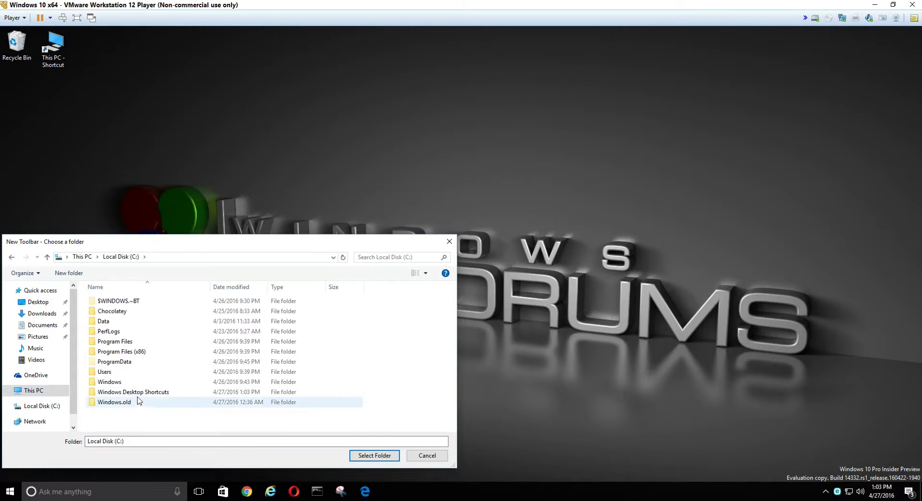
left_click(137, 392)
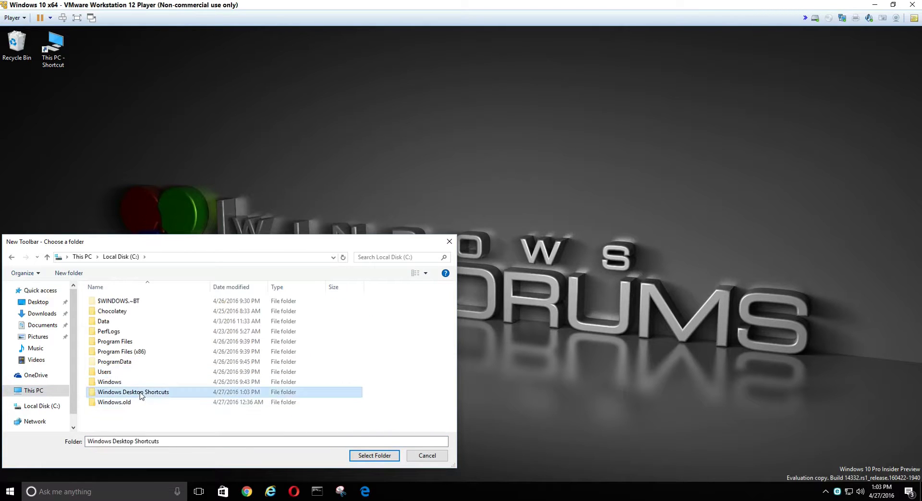
left_click(356, 460)
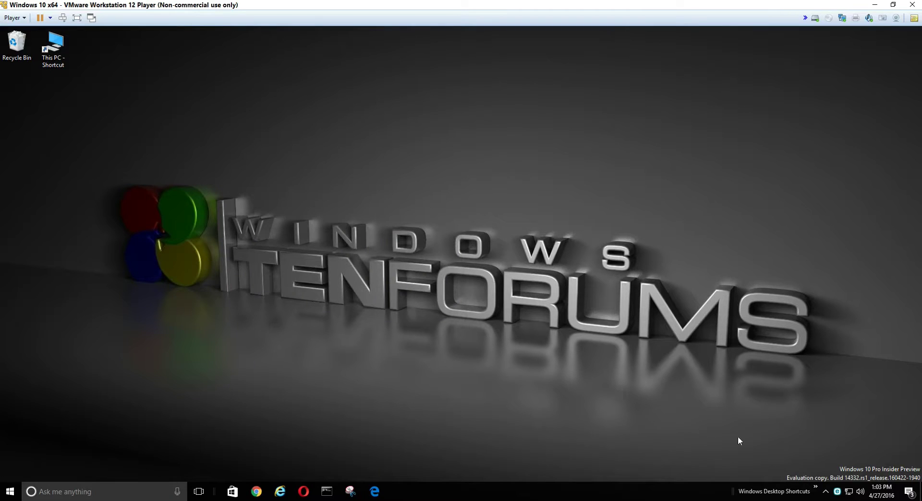
left_click(824, 493)
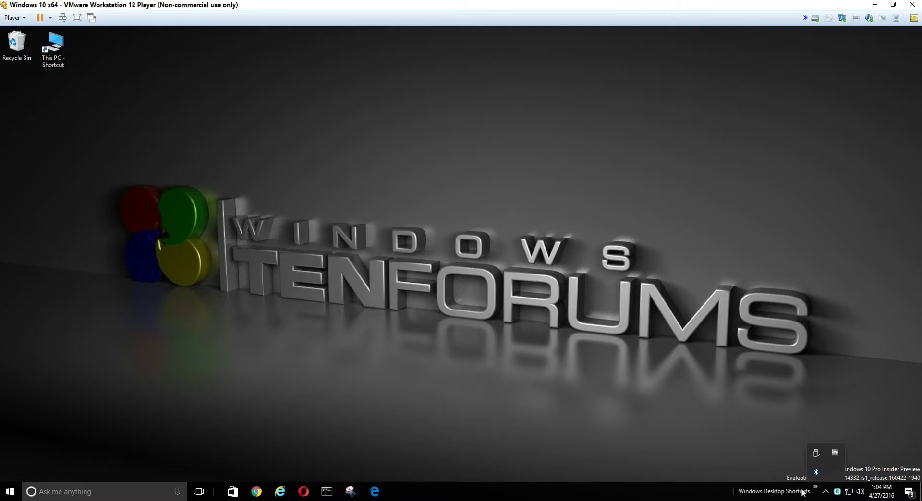
left_click(814, 488)
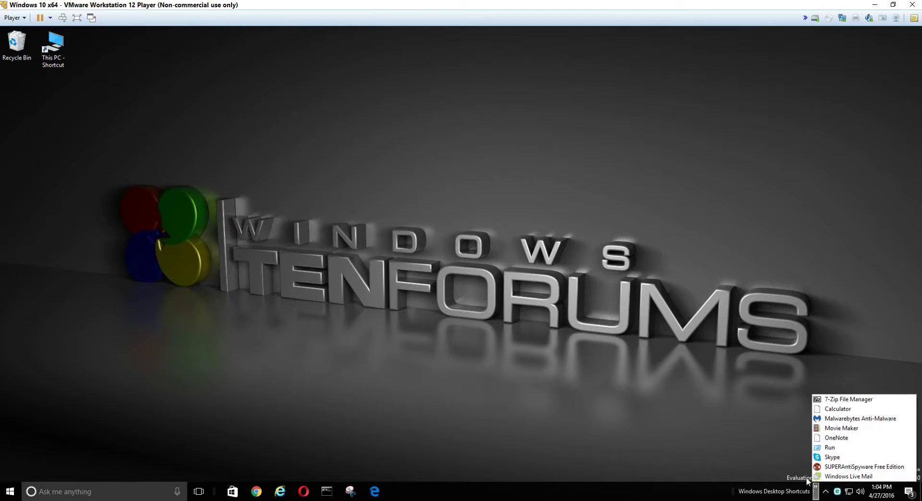
left_click(736, 417)
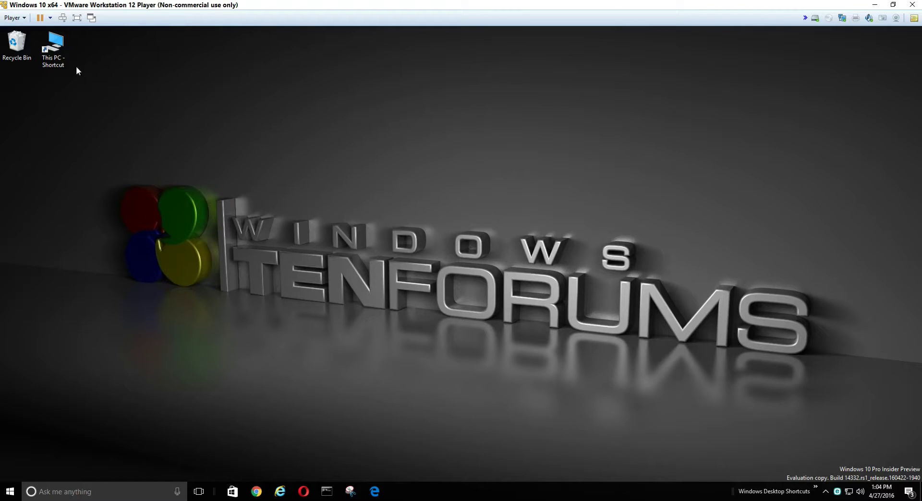
Step: Inside C:\Windows Desktop Shortcuts, create a new folder with a blank Alt+255 name
double_click(54, 61)
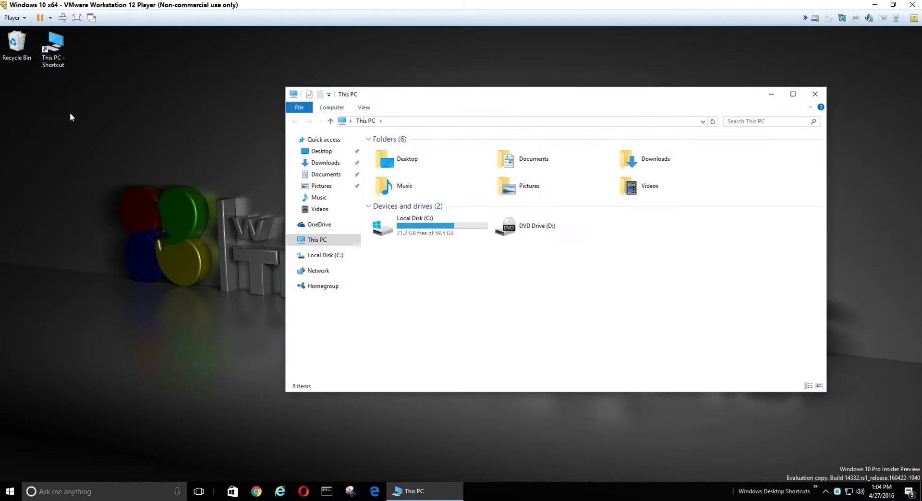
double_click(398, 226)
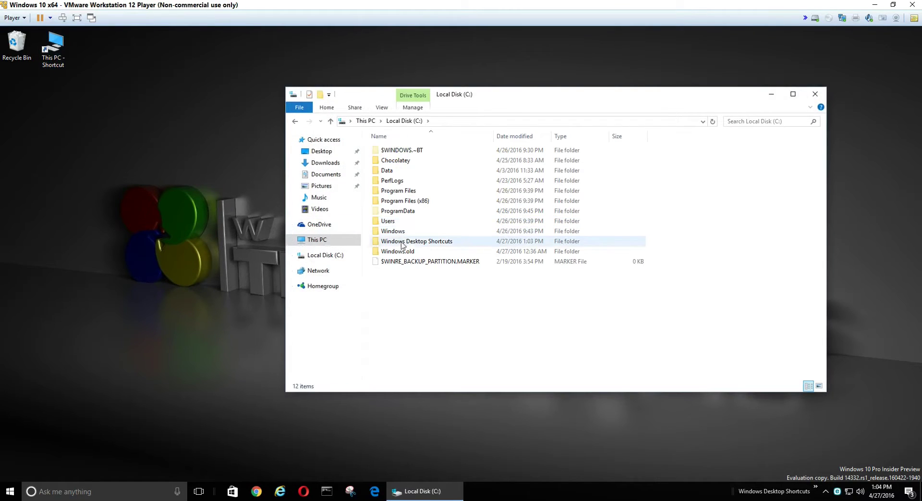
double_click(401, 242)
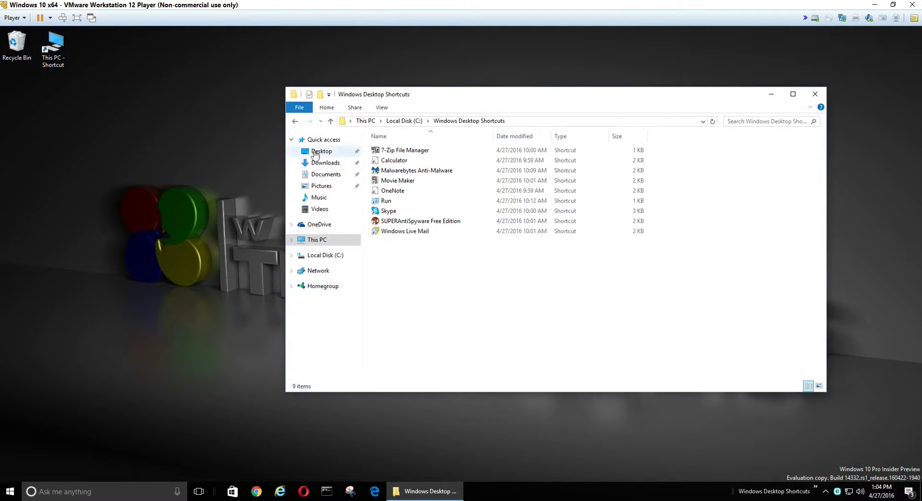
left_click(320, 94)
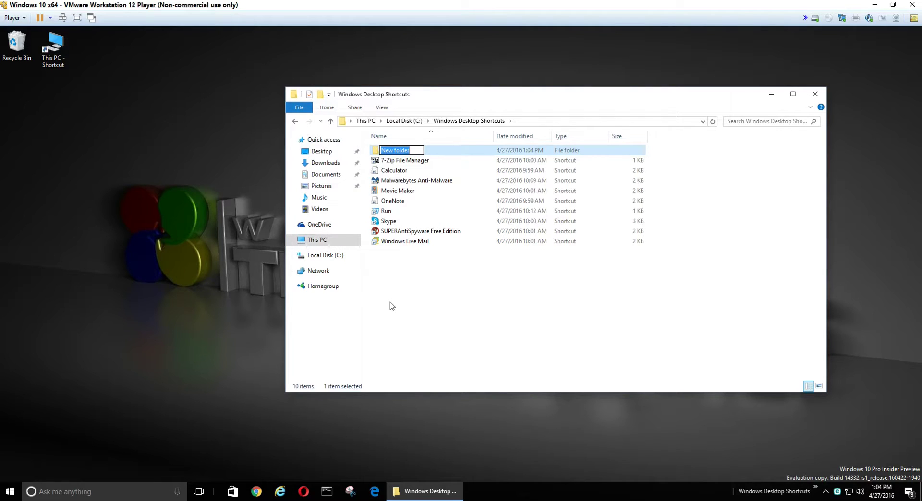
key("alt")
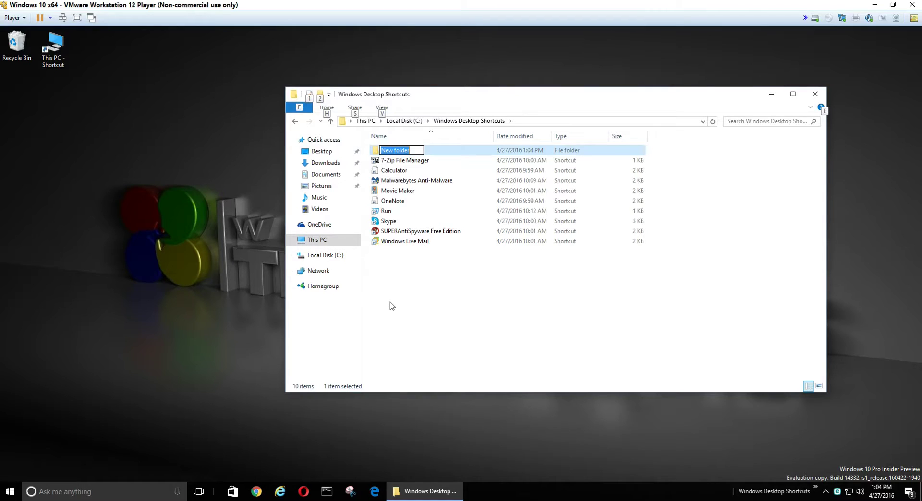
key("alt")
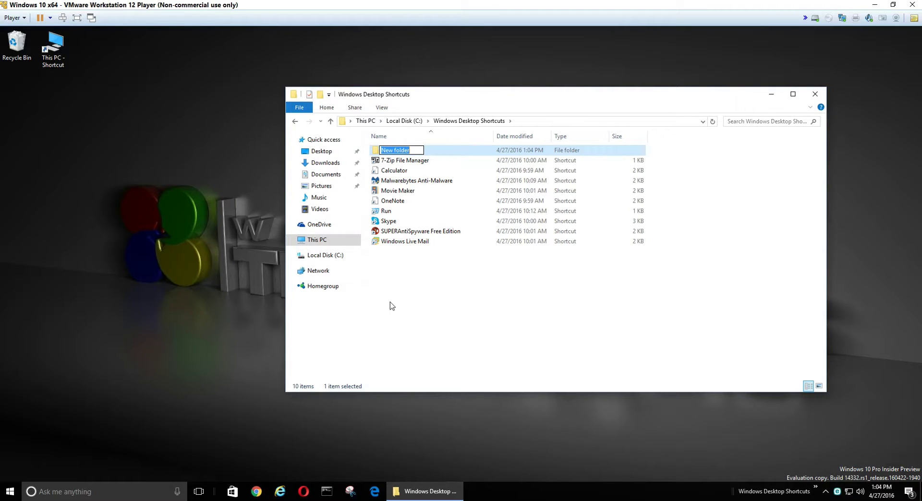
key("BackSpace")
left_click(404, 308)
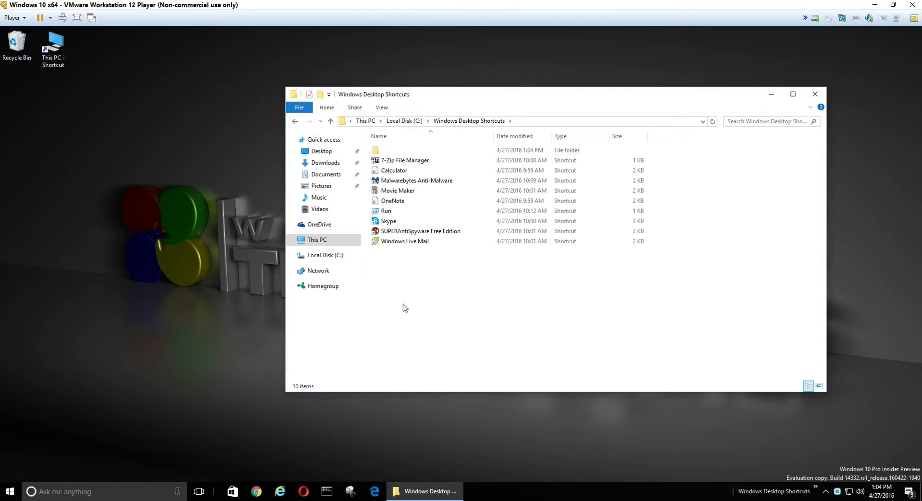
Step: Open the blank-named folder and a second window on Windows Desktop Shortcuts, side by side
double_click(392, 151)
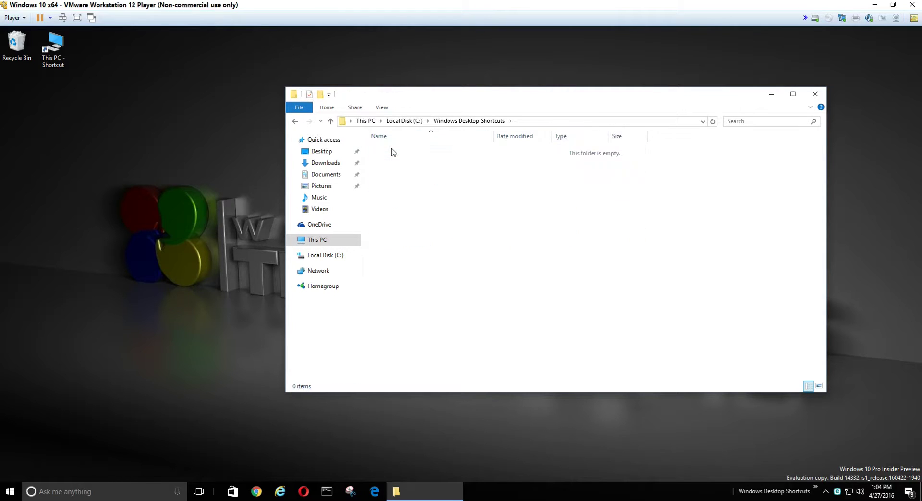
double_click(52, 58)
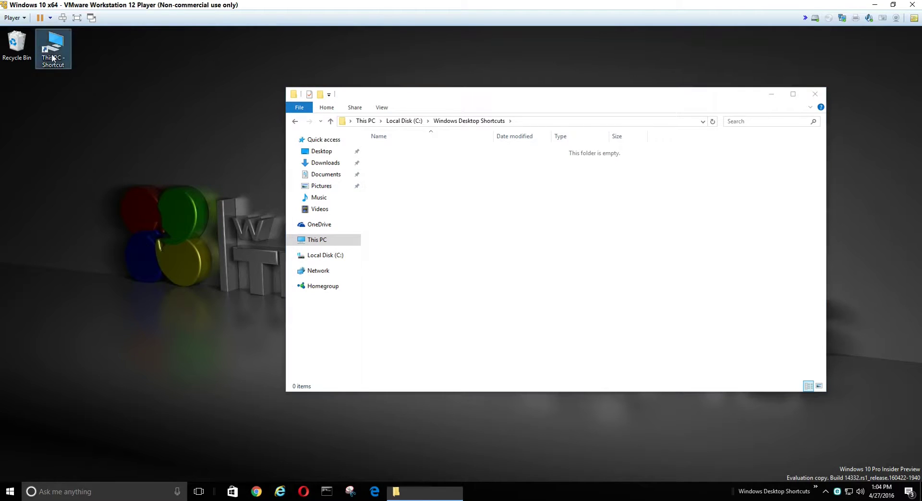
double_click(448, 235)
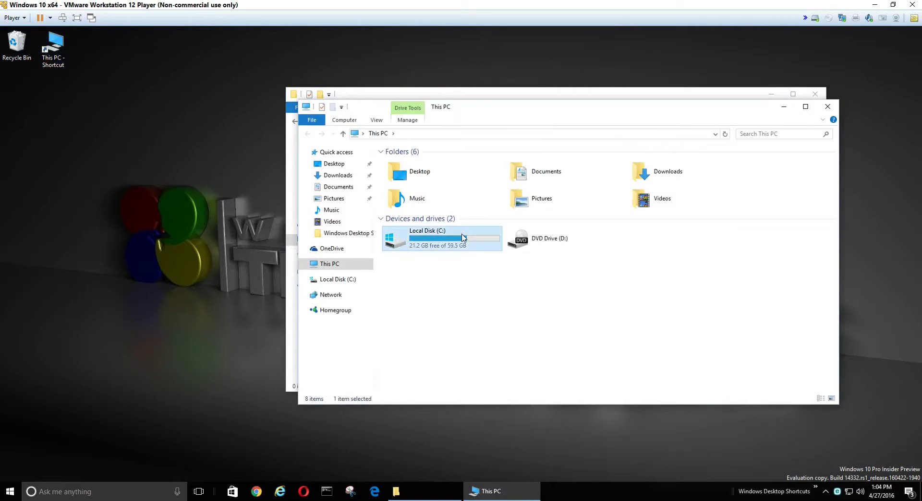
double_click(426, 254)
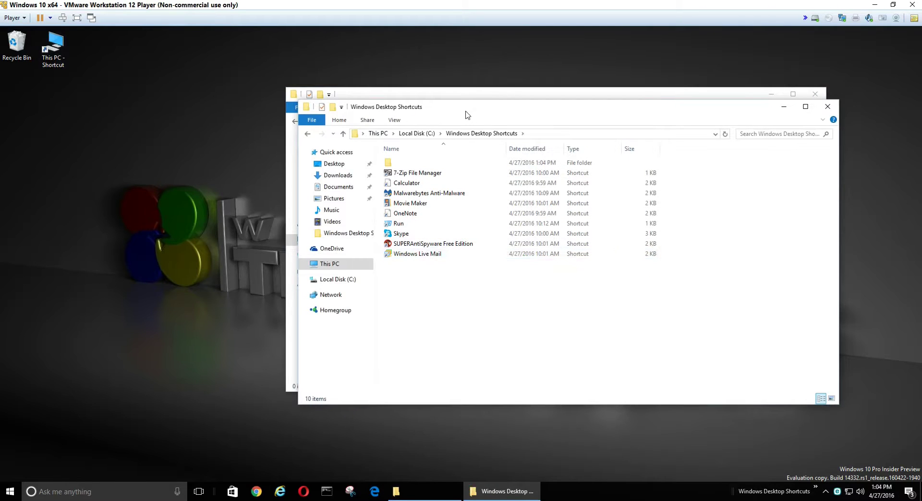
left_click_drag(467, 113, 147, 104)
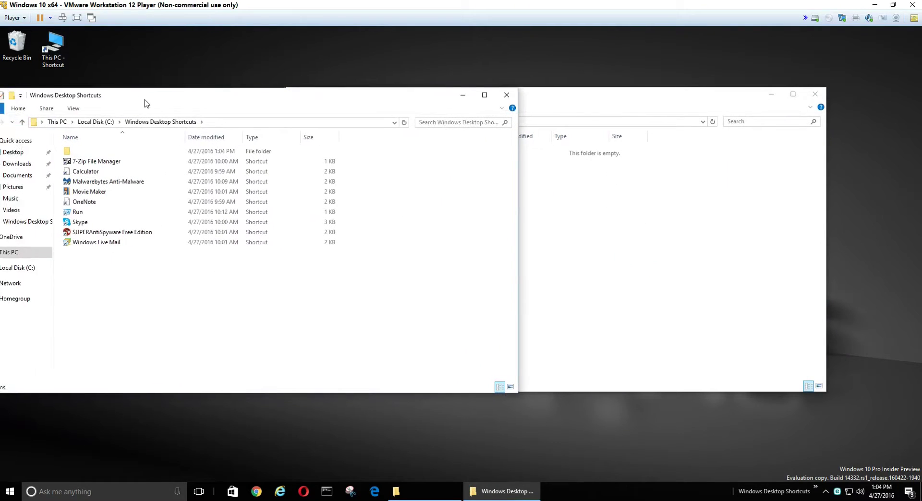
Step: Move all nine shortcuts into the blank-named folder and close both Explorer windows
left_click(79, 162)
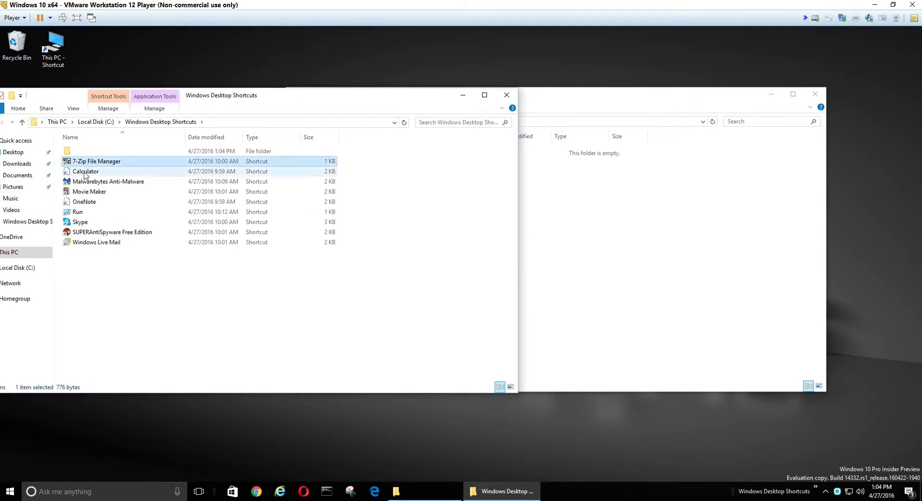
left_click(87, 243, "shift")
left_click_drag(91, 221, 581, 225)
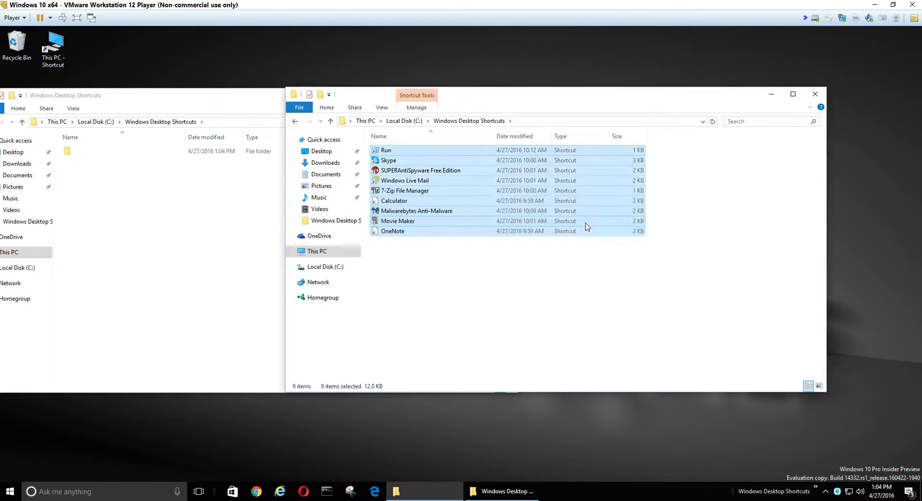
left_click(815, 94)
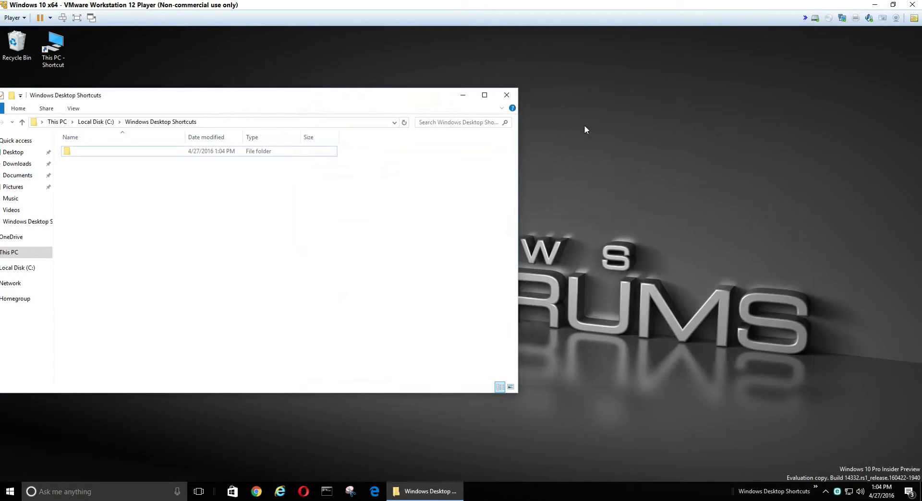
left_click(507, 95)
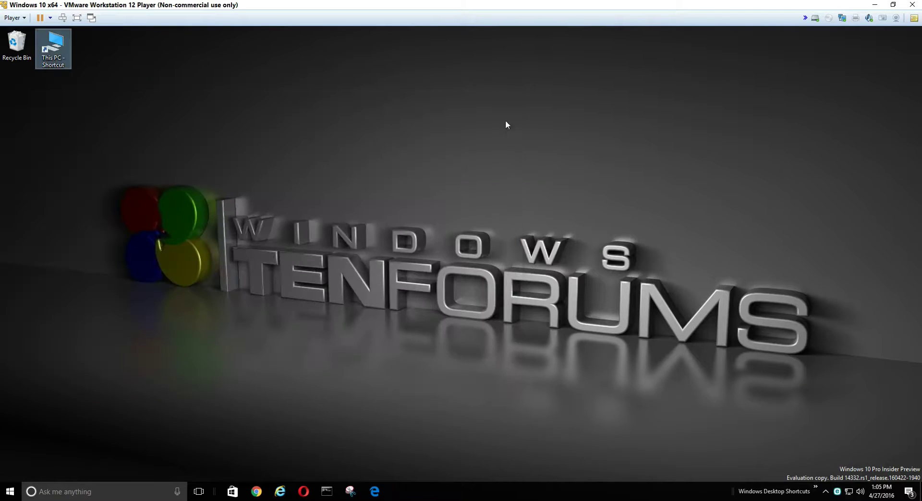
Step: Remove the Windows Desktop Shortcuts toolbar from the taskbar
right_click(711, 494)
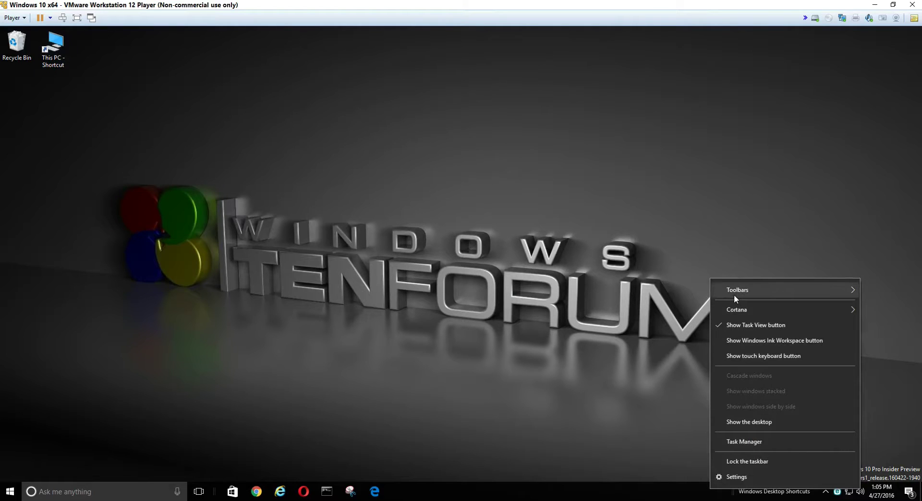
mouse_move(733, 295)
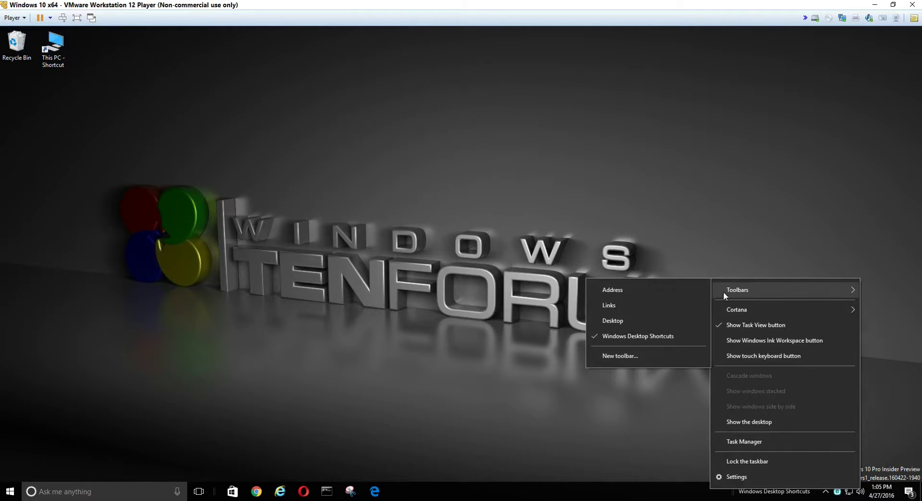
left_click(641, 336)
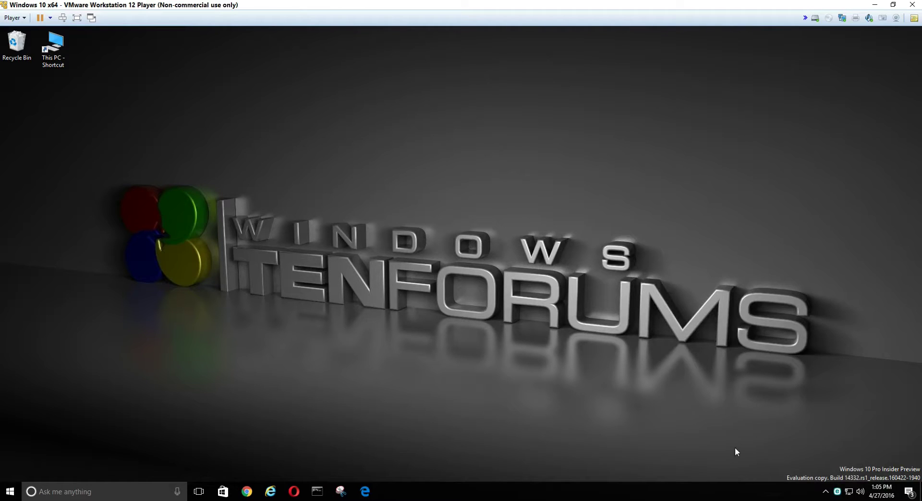
Step: Add a new taskbar toolbar built from the blank-named folder
right_click(781, 488)
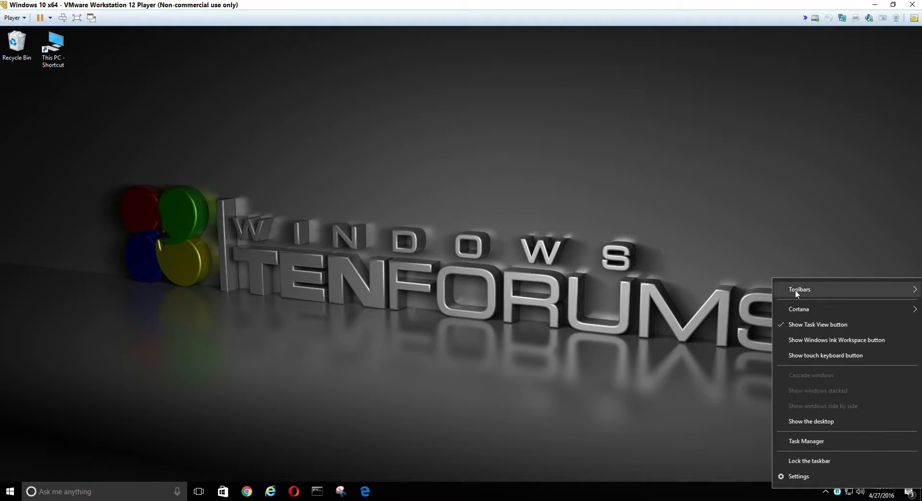
mouse_move(795, 291)
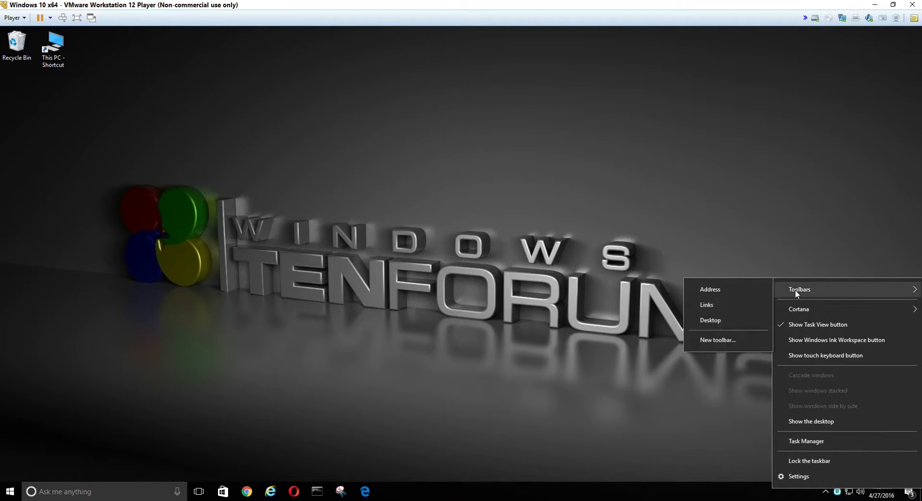
left_click(739, 341)
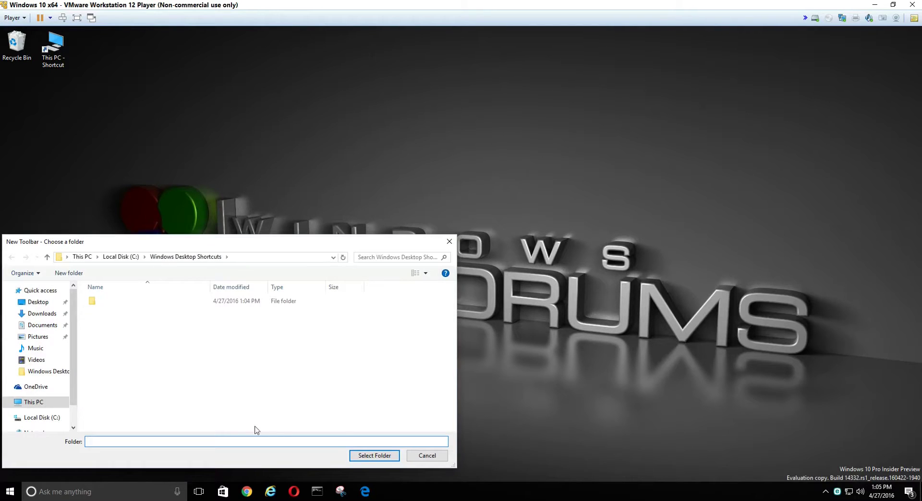
left_click(97, 306)
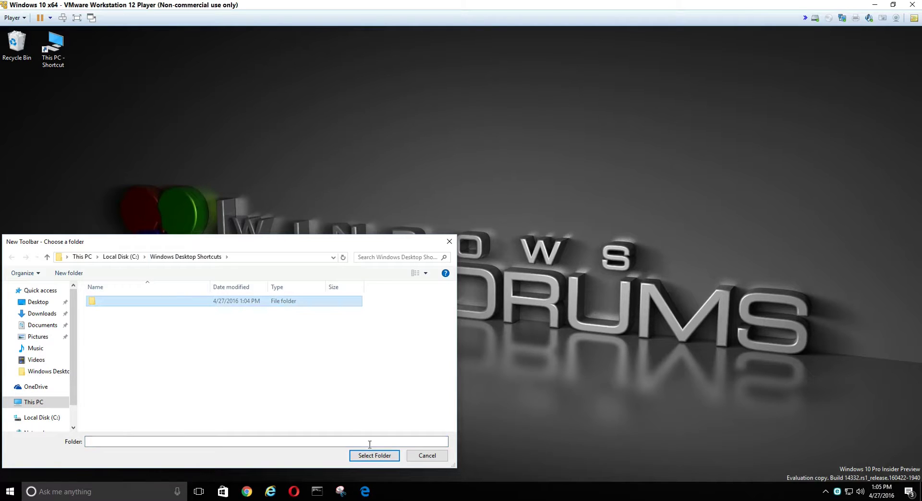
left_click(372, 459)
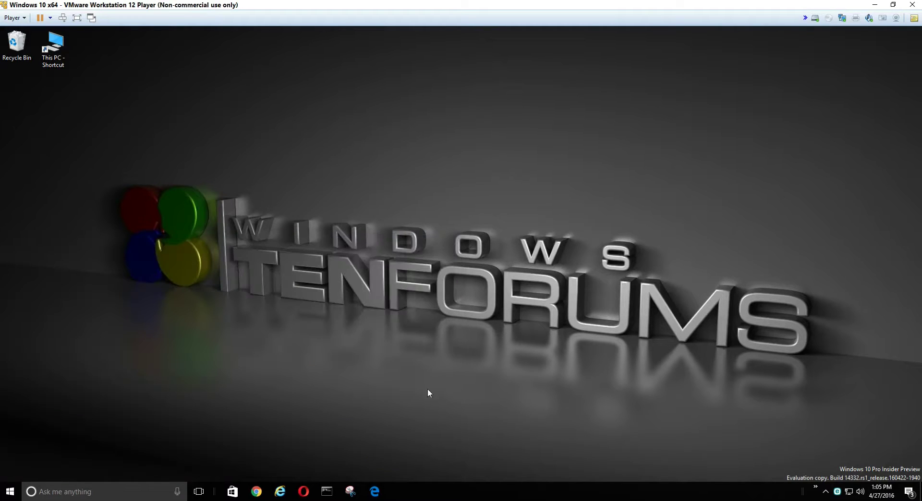
Step: Launch Run from the new toolbar's » list, cancel it, then open Cortana search
left_click(816, 489)
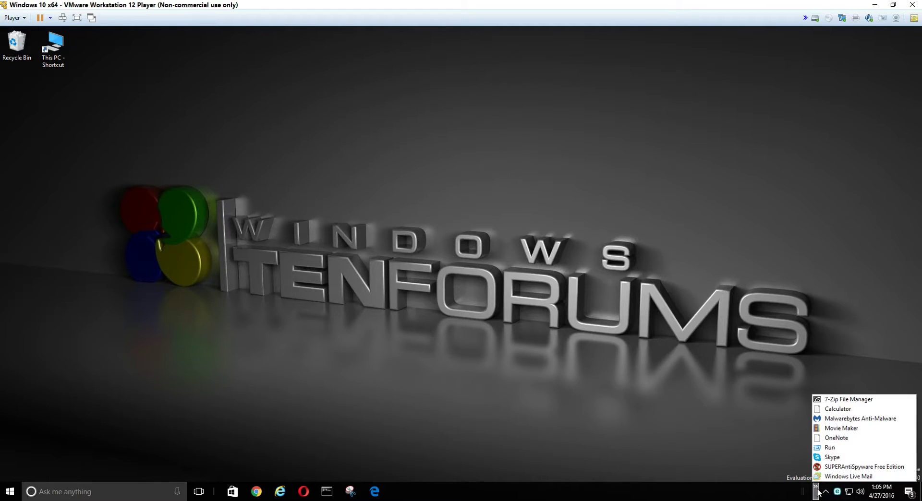
left_click(831, 447)
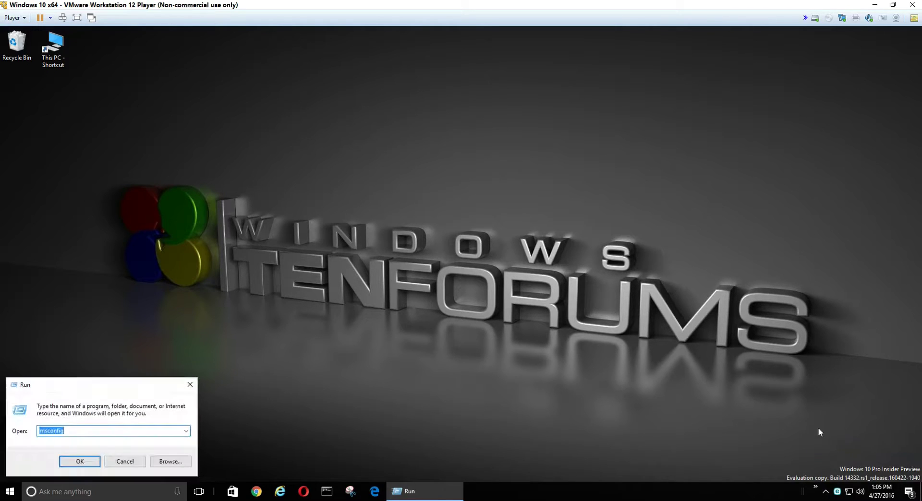
left_click(125, 461)
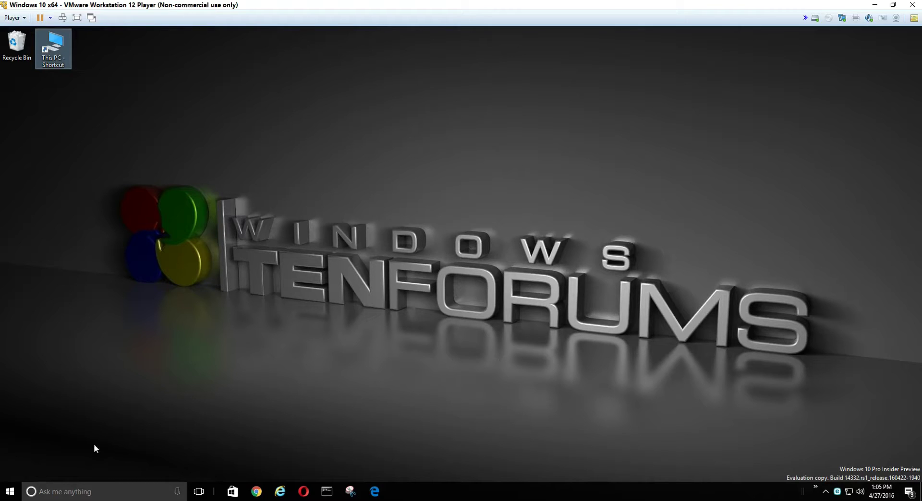
left_click(79, 489)
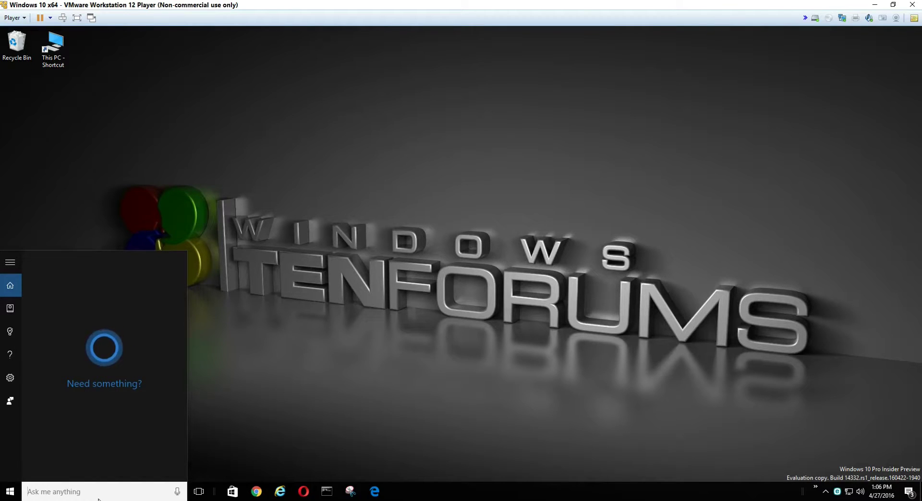
Step: Search Cortana for 'power shell ise' and open the Windows PowerShell result's file location
type("power")
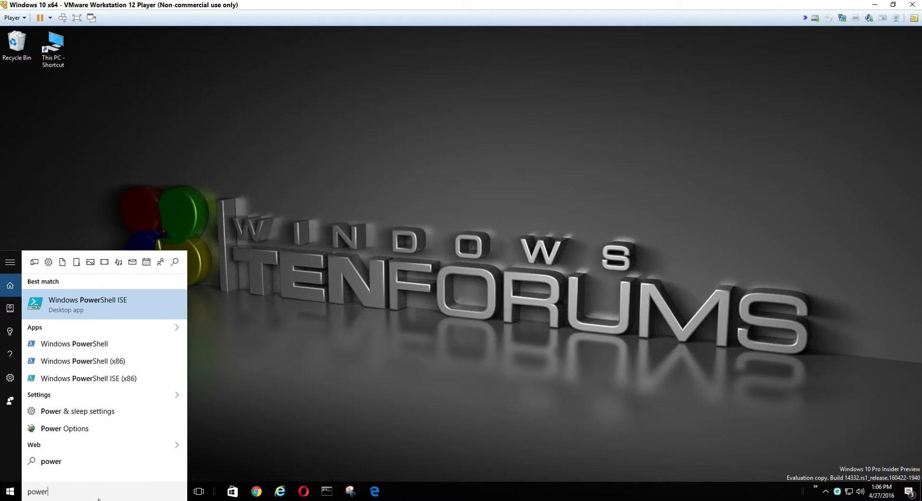
type(" shel")
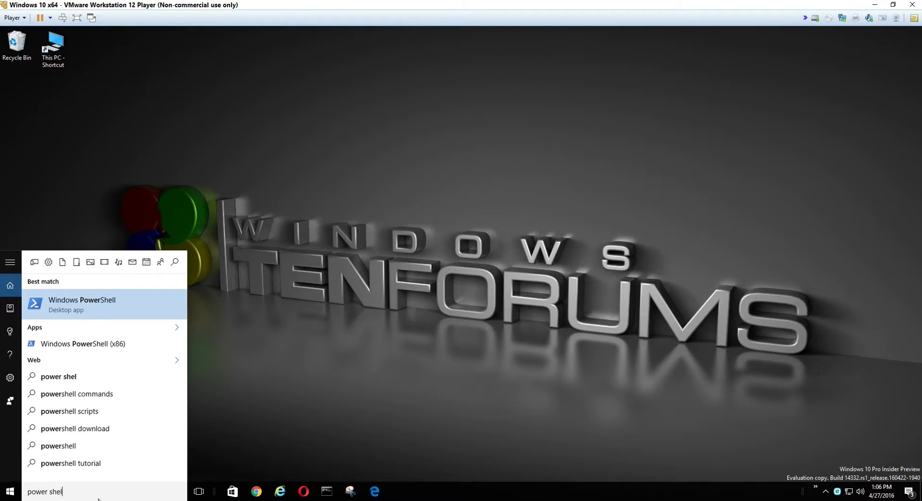
type("l i")
type("se")
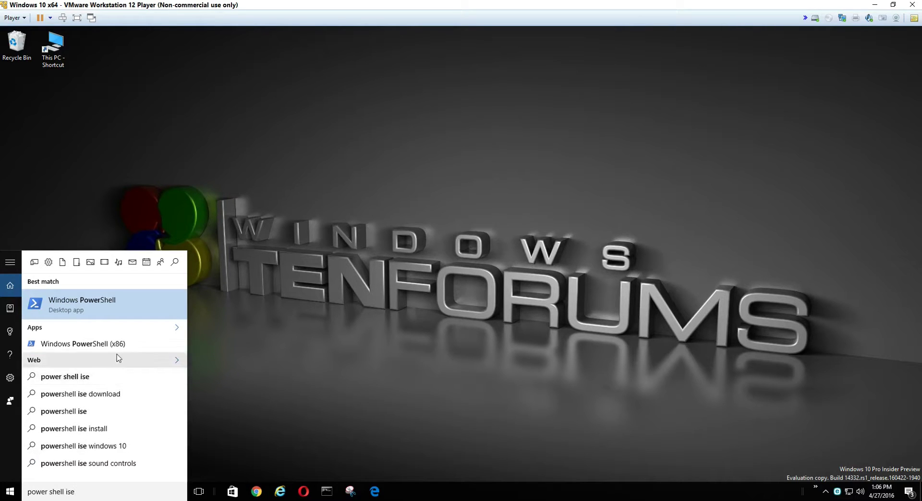
right_click(118, 301)
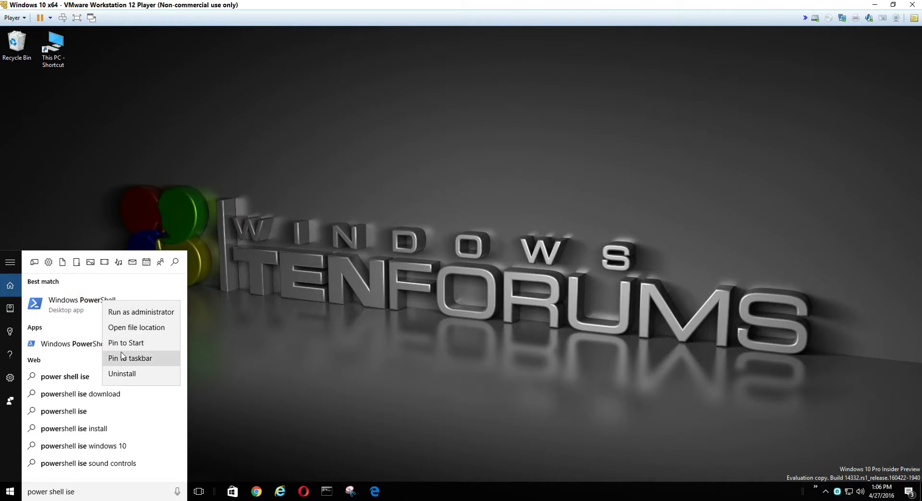
left_click(133, 328)
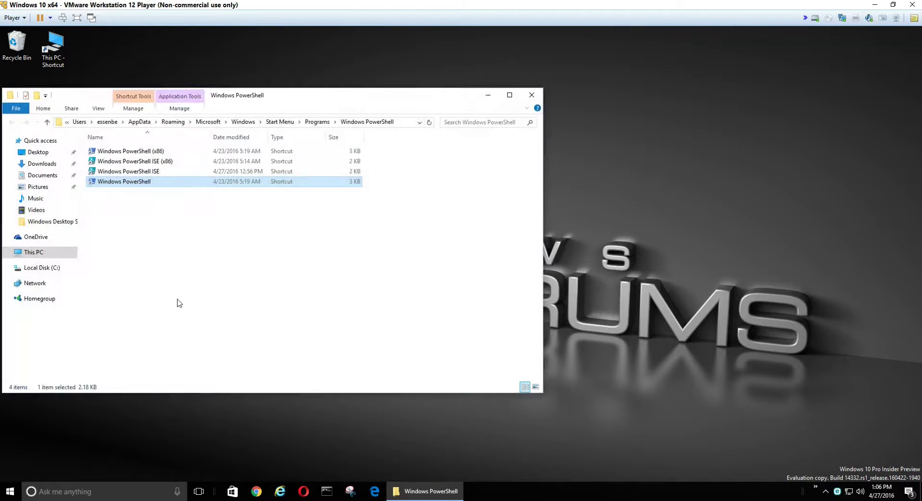
Step: Inspect the Windows PowerShell ISE shortcut's General properties and advanced attributes, then cancel unchanged
left_click(150, 173)
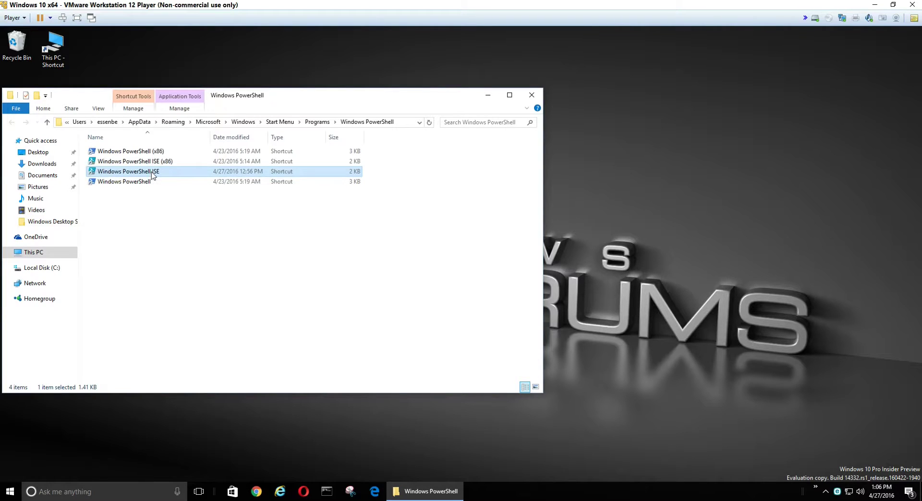
right_click(151, 174)
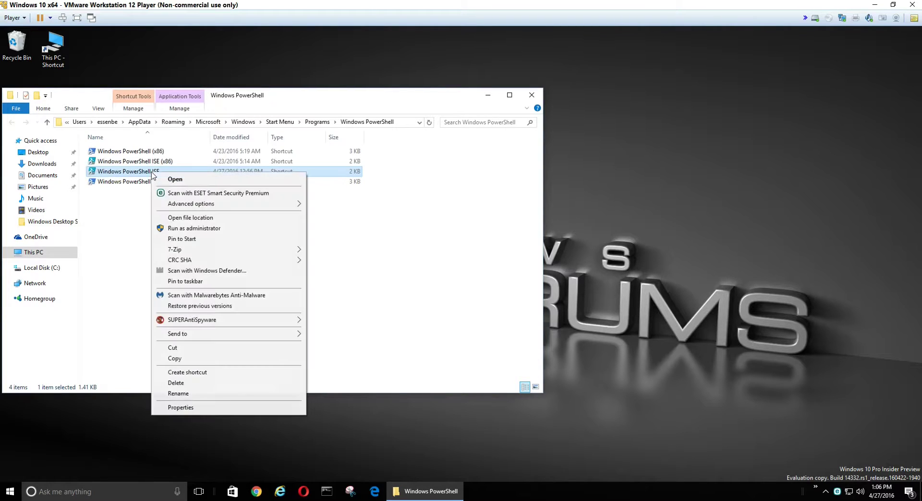
left_click(180, 407)
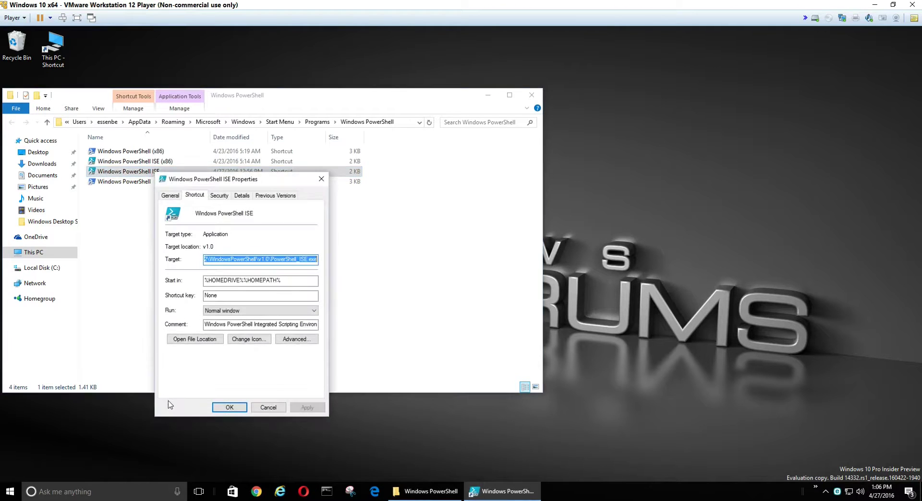
left_click(169, 198)
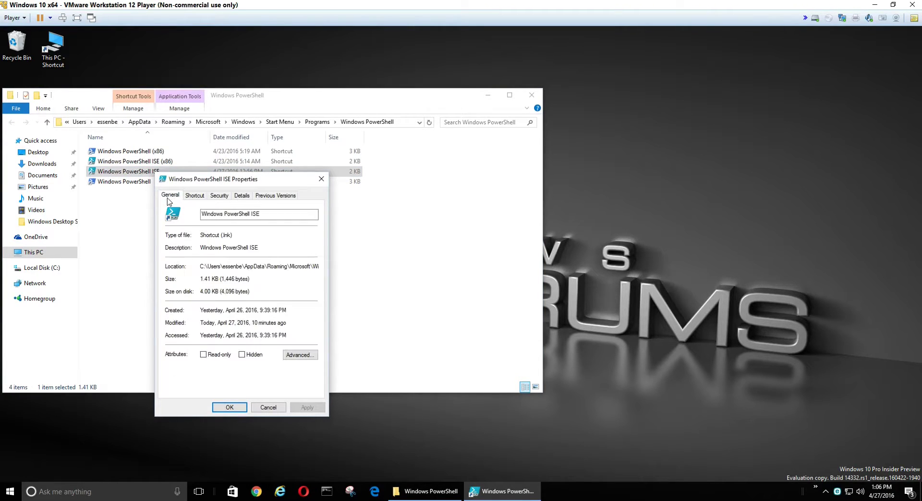
left_click(296, 357)
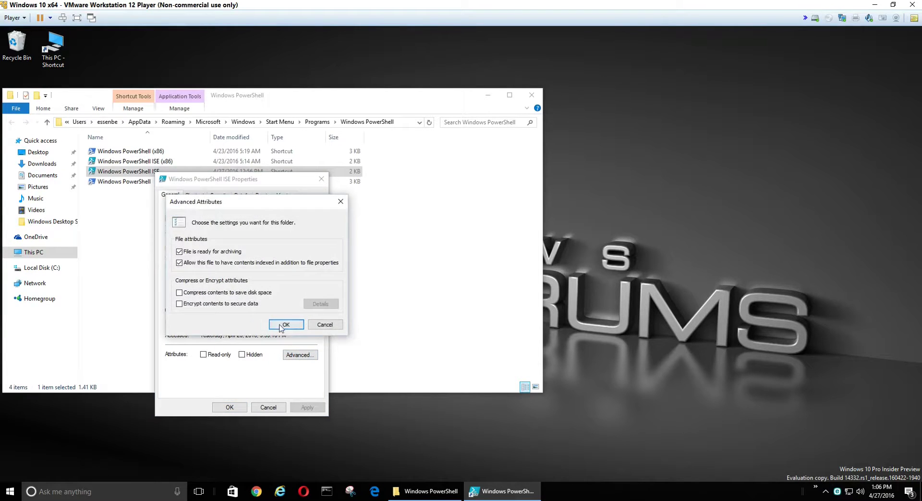
left_click(319, 326)
left_click(271, 408)
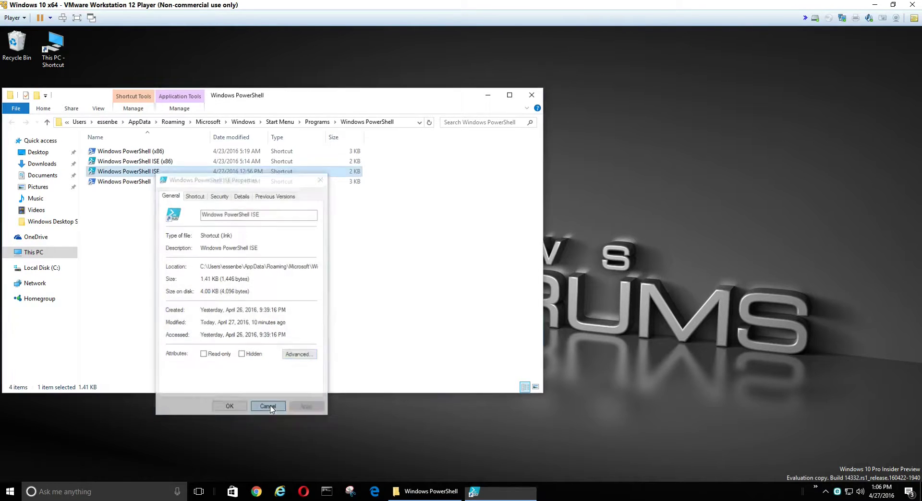
Step: Set the Windows PowerShell ISE shortcut to Run as administrator and apply the change
right_click(142, 176)
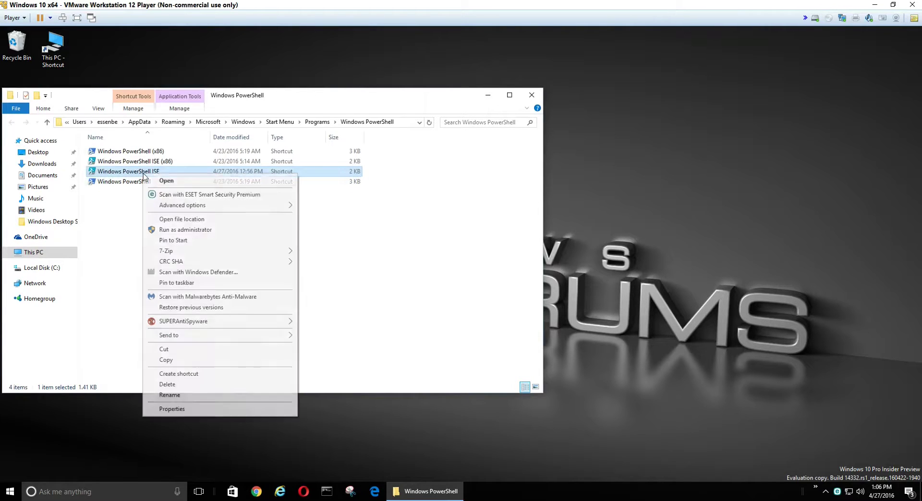
left_click(172, 409)
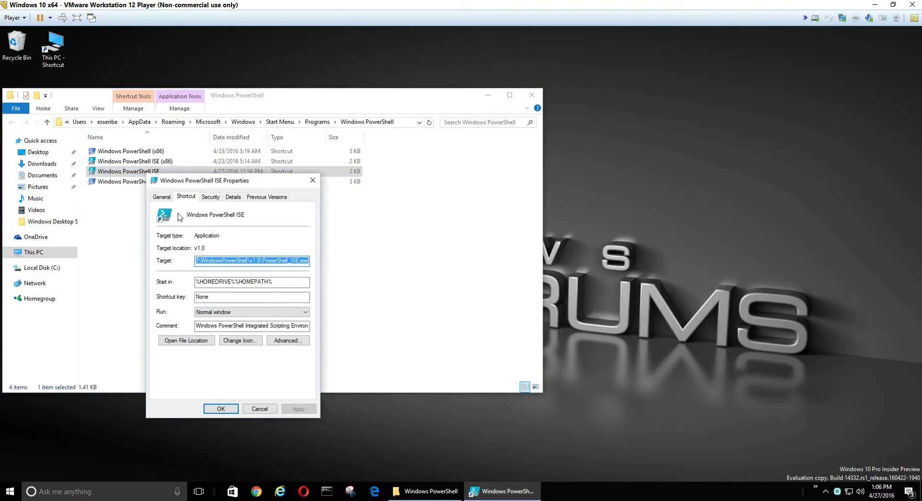
left_click(161, 197)
left_click(184, 196)
left_click(284, 341)
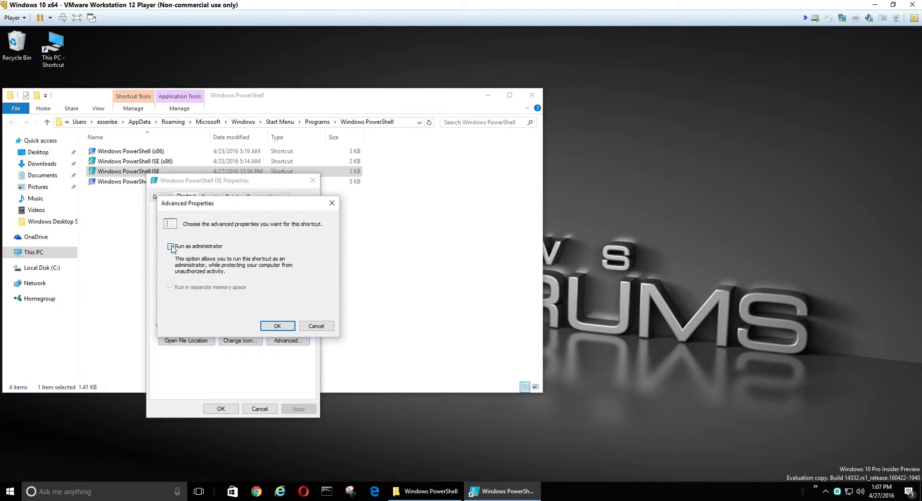
left_click(170, 247)
left_click(269, 326)
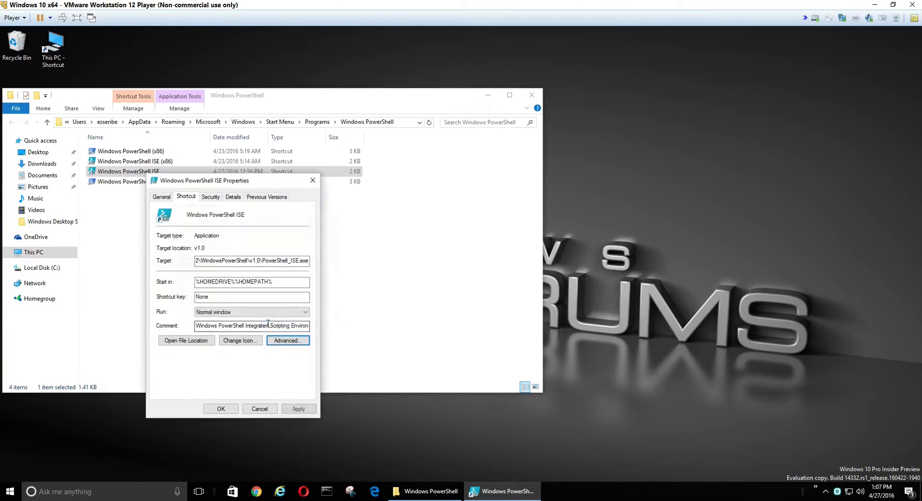
left_click(298, 409)
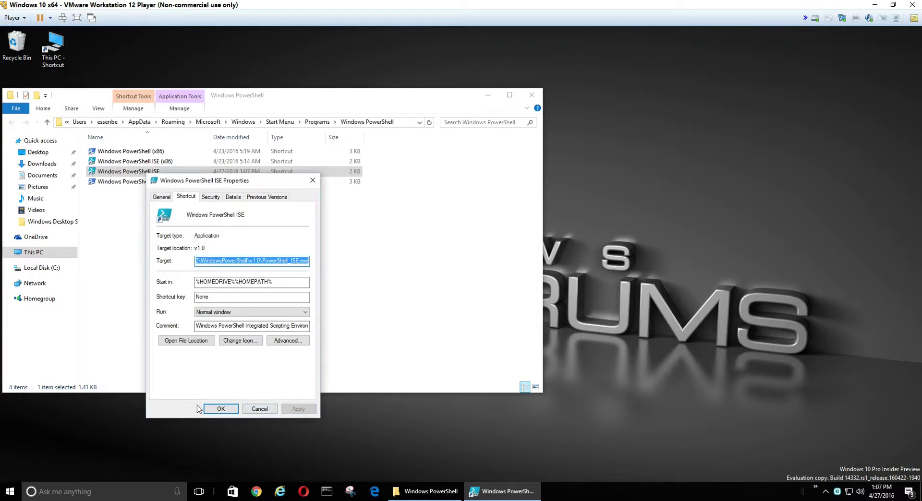
Step: Create a desktop shortcut of Windows PowerShell ISE via Send to > Desktop (create shortcut)
left_click(215, 410)
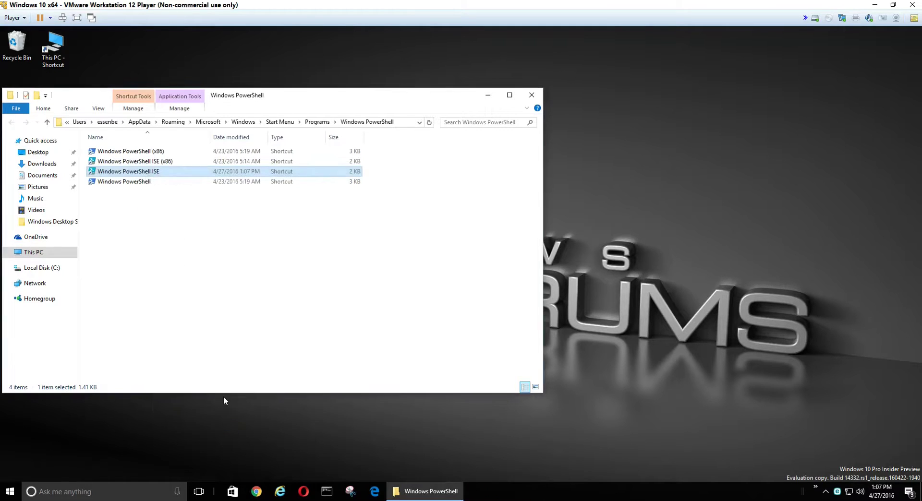
right_click(141, 174)
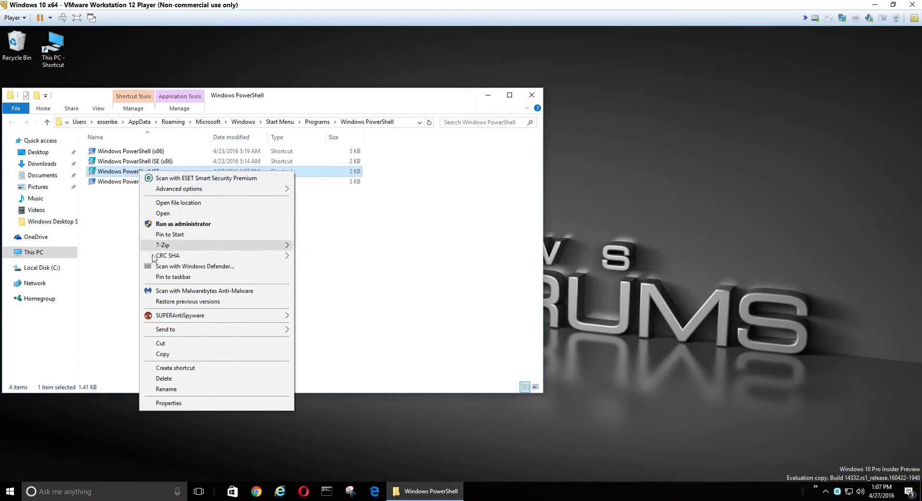
mouse_move(168, 329)
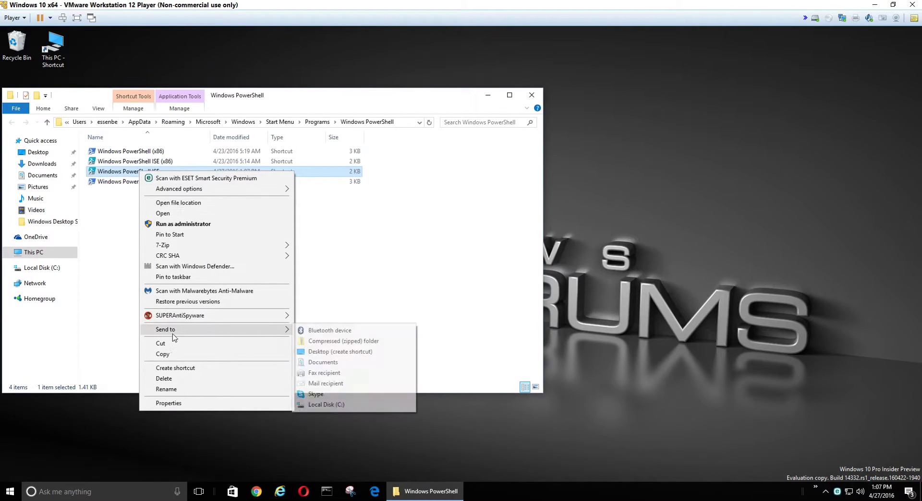
left_click(311, 352)
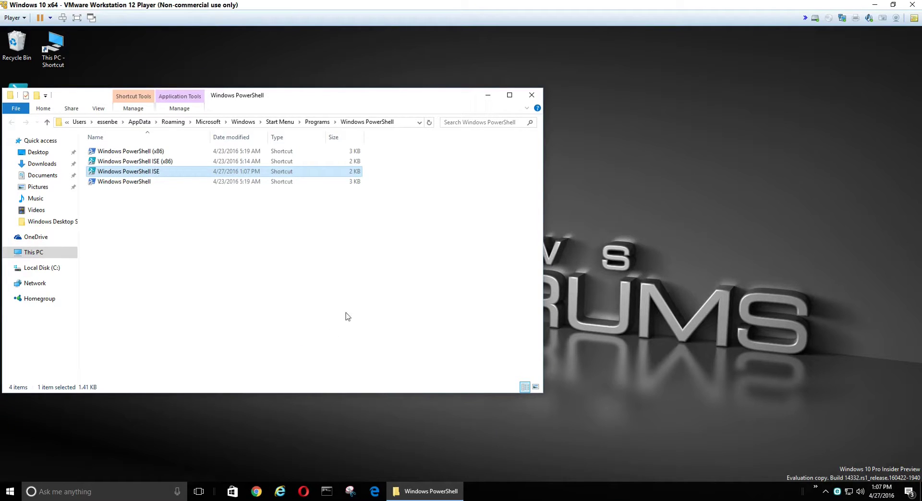
left_click(532, 95)
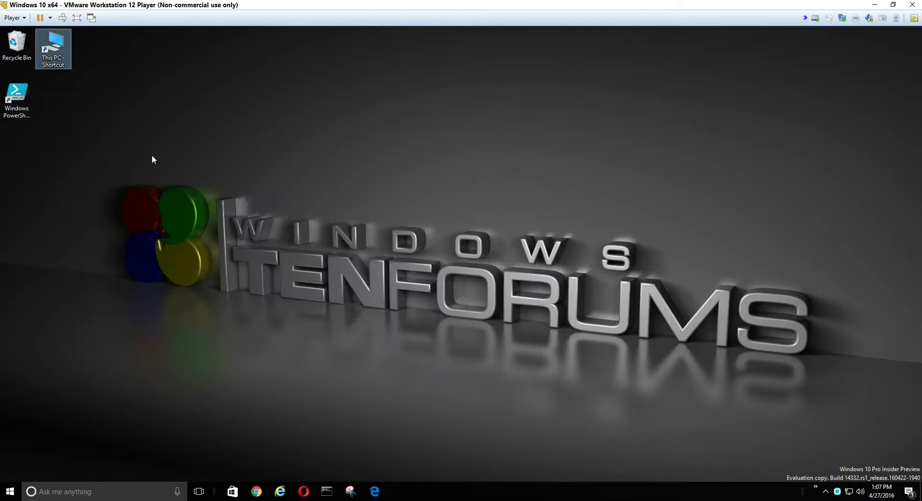
Step: Open the C:\Windows Desktop Shortcuts folder from This PC
double_click(61, 65)
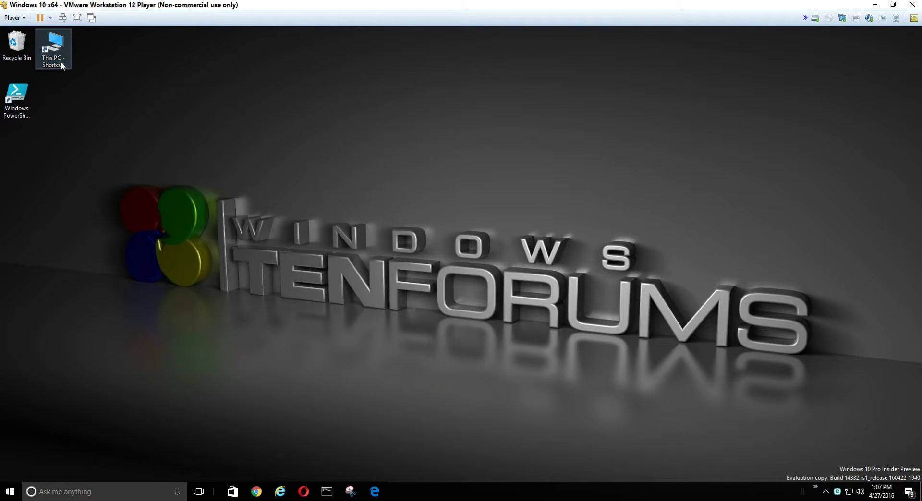
left_click(138, 227)
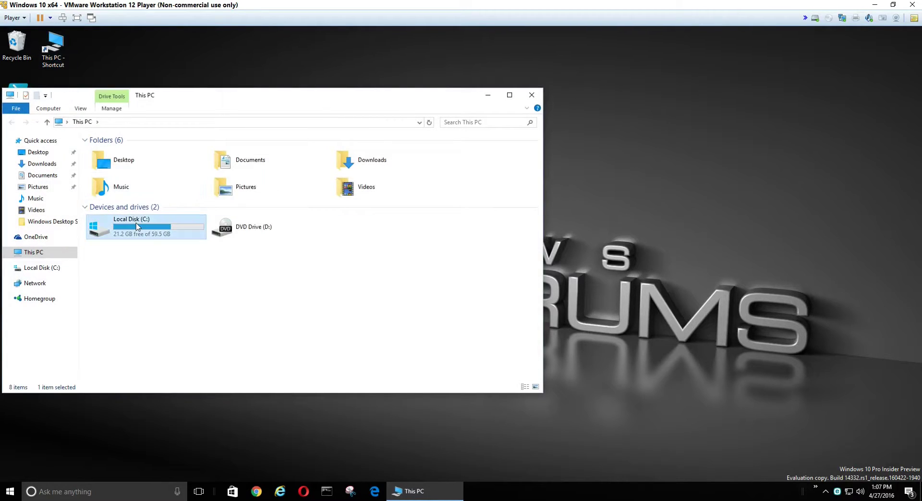
double_click(137, 227)
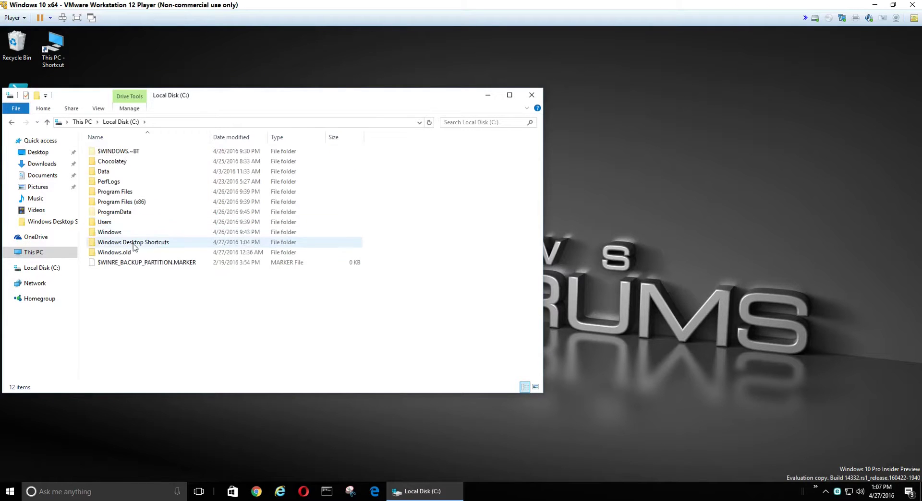
left_click(134, 243)
double_click(133, 243)
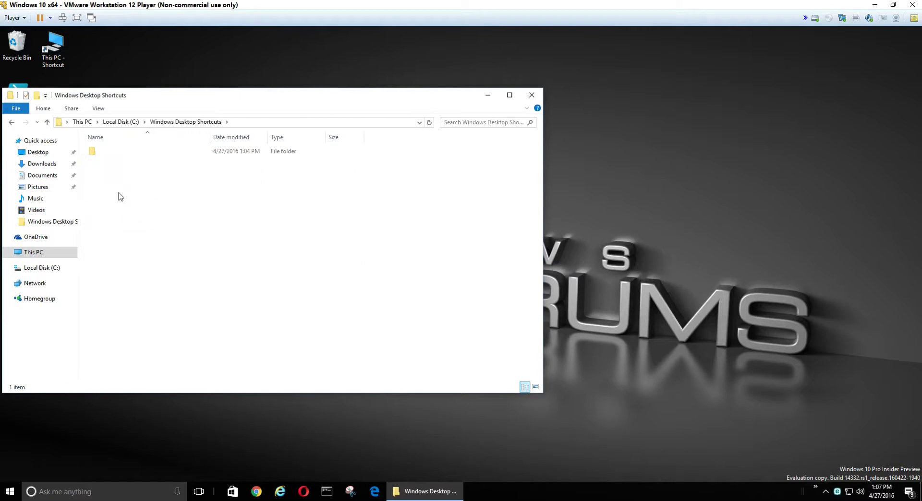
left_click(109, 152)
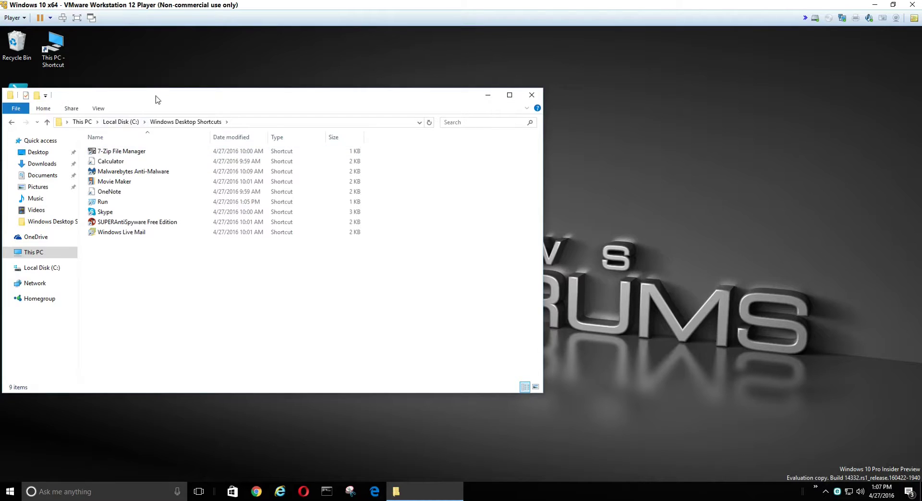
Step: Drag the desktop PowerShell ISE shortcut into the Windows Desktop Shortcuts folder and close Explorer
left_click_drag(154, 100, 237, 110)
left_click_drag(17, 96, 197, 285)
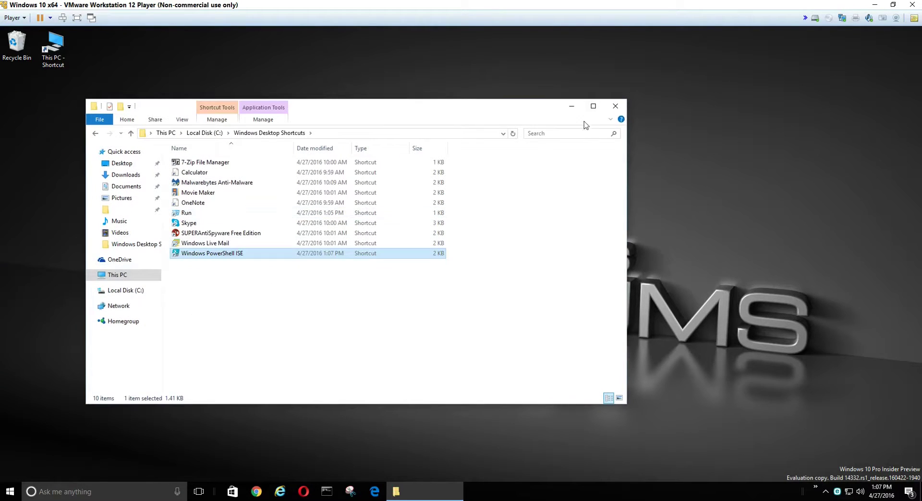
left_click(614, 106)
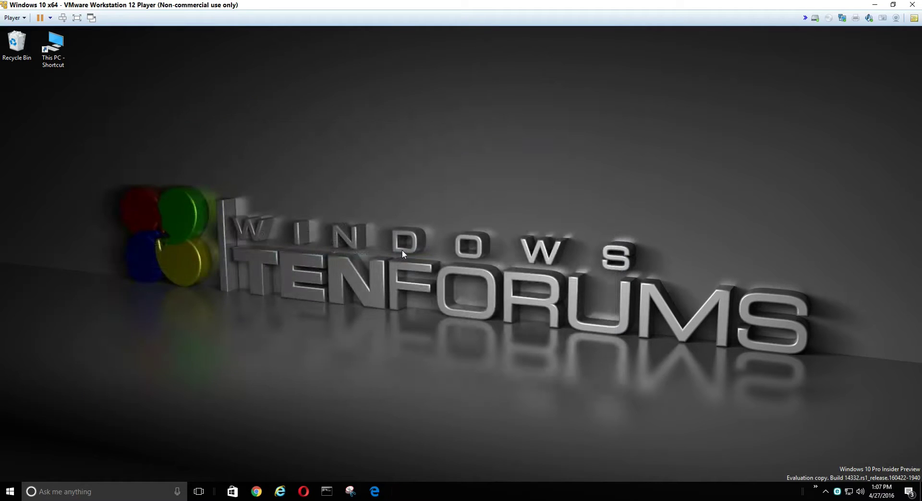
left_click(815, 493)
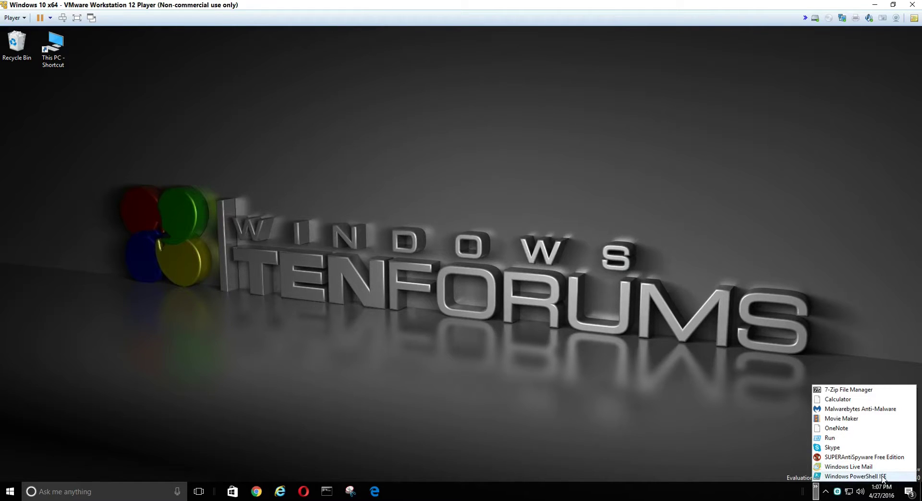
left_click(570, 372)
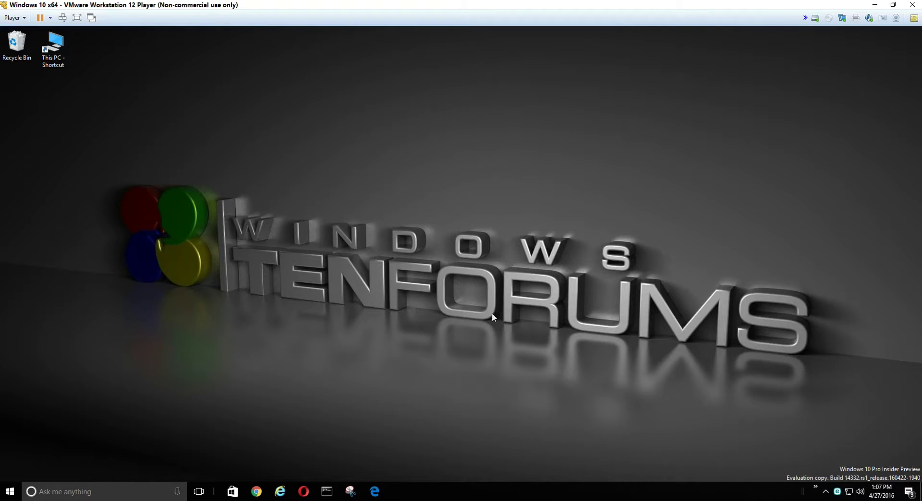